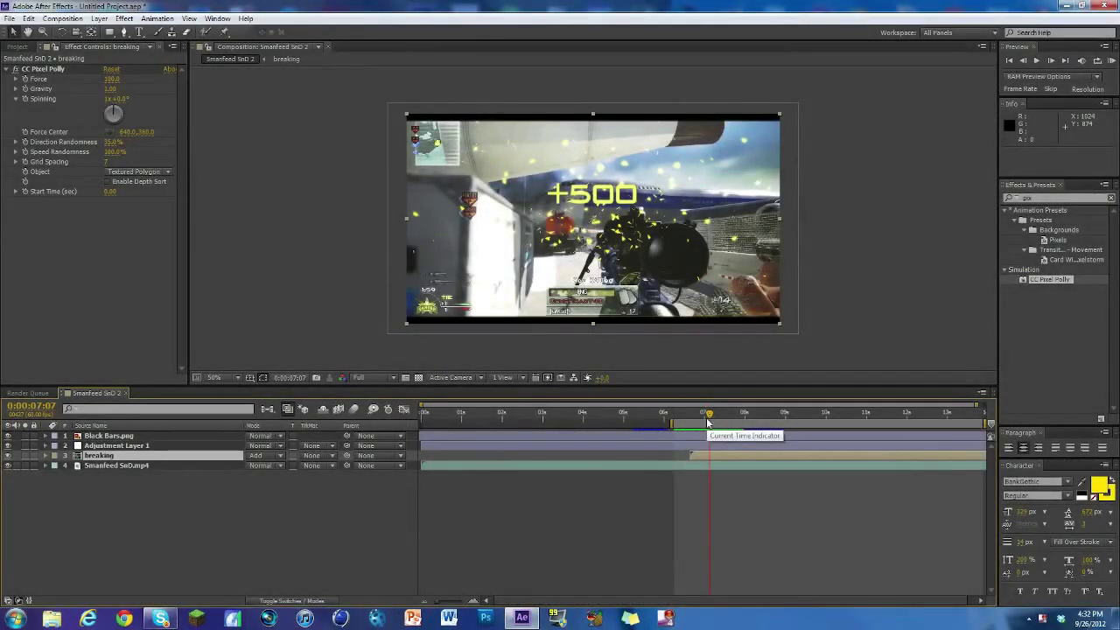
Step: Scrub through the +500 shard burst, then hide Adjustment Layer 1 to compare
drag(700, 415, 698, 422)
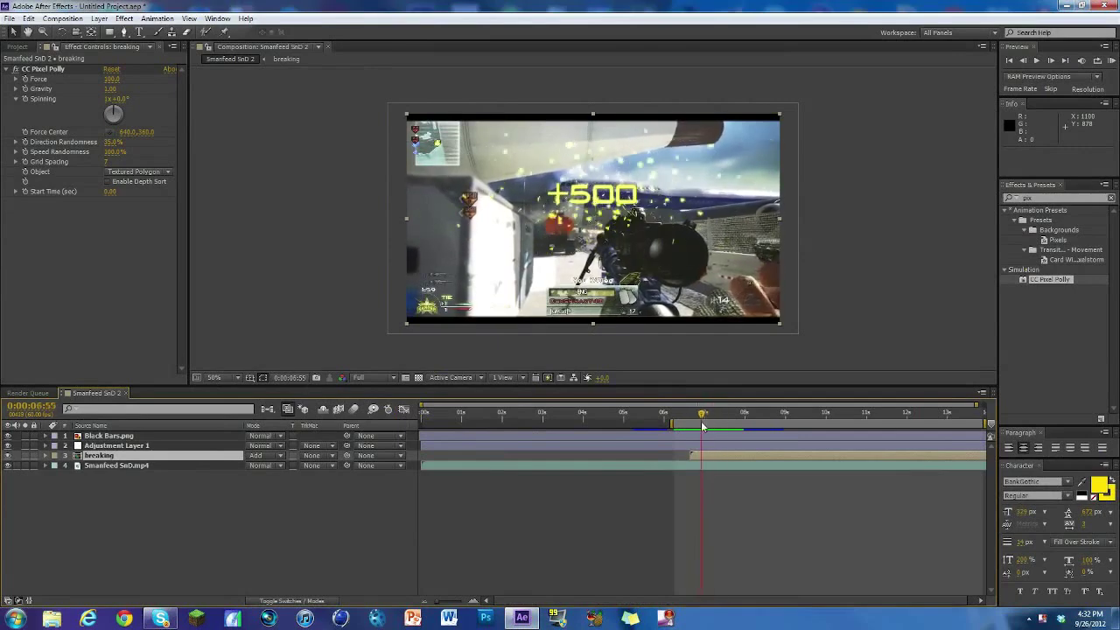
mouse_move(697, 427)
mouse_down()
mouse_move(740, 432)
mouse_move(678, 435)
mouse_move(713, 422)
mouse_up()
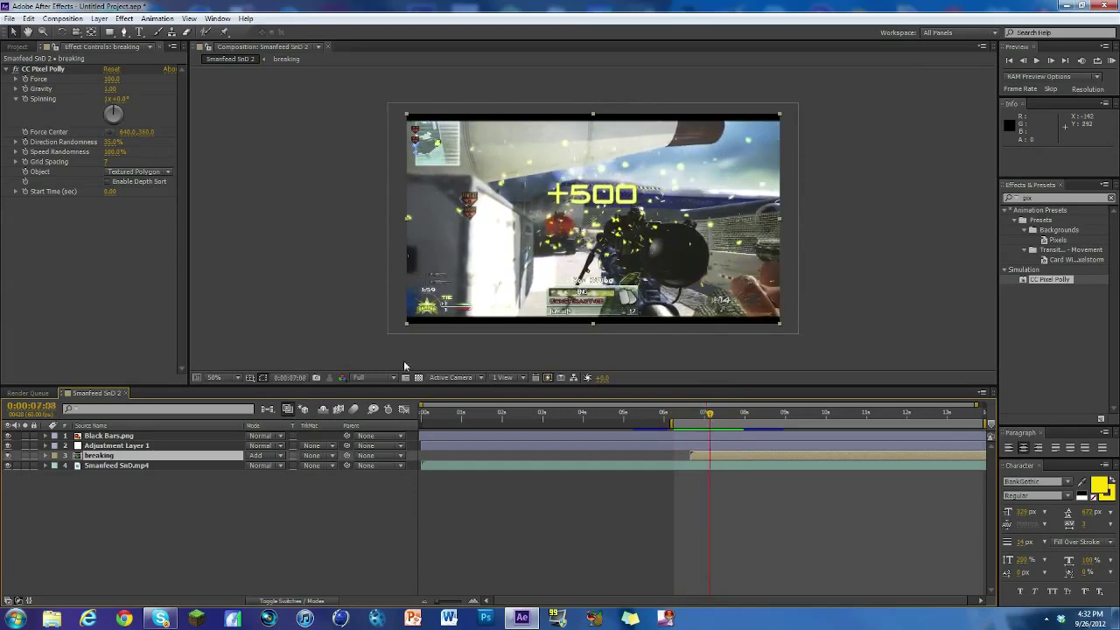
click(8, 447)
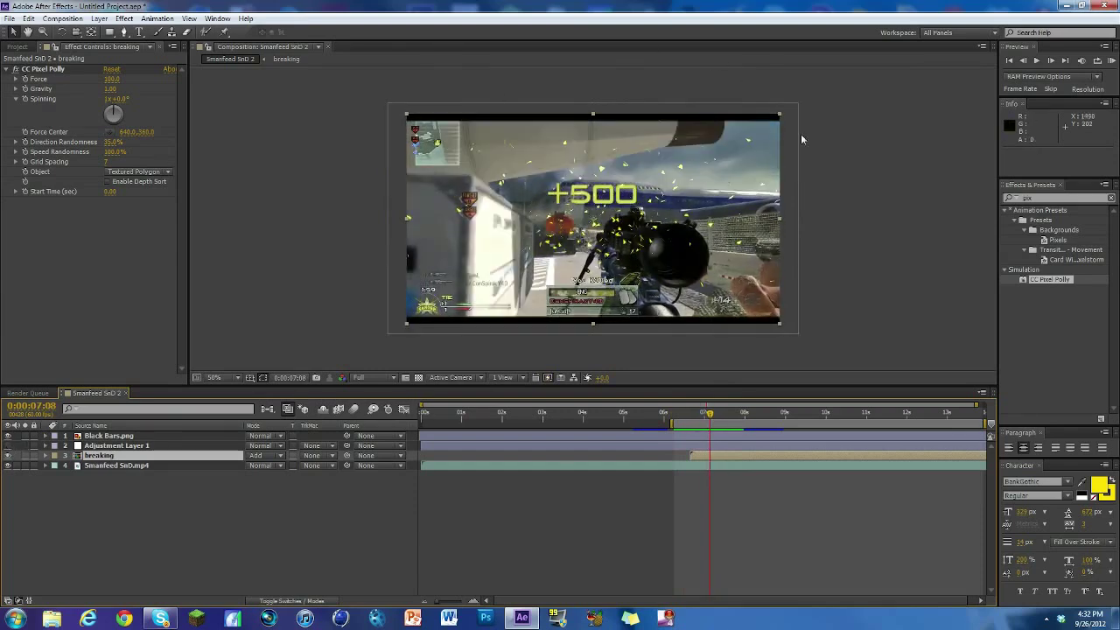
Step: Replay the burst and select Adjustment Layer 1 to view its Glow, Sharpen, Looks and RSMB effects
drag(708, 423, 698, 422)
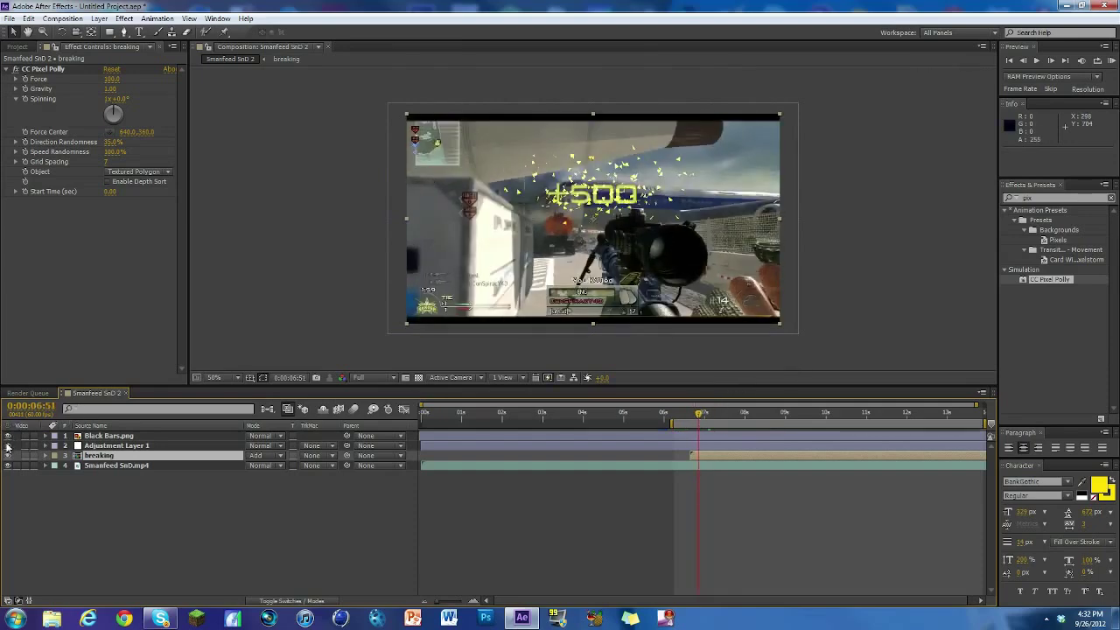
key(space)
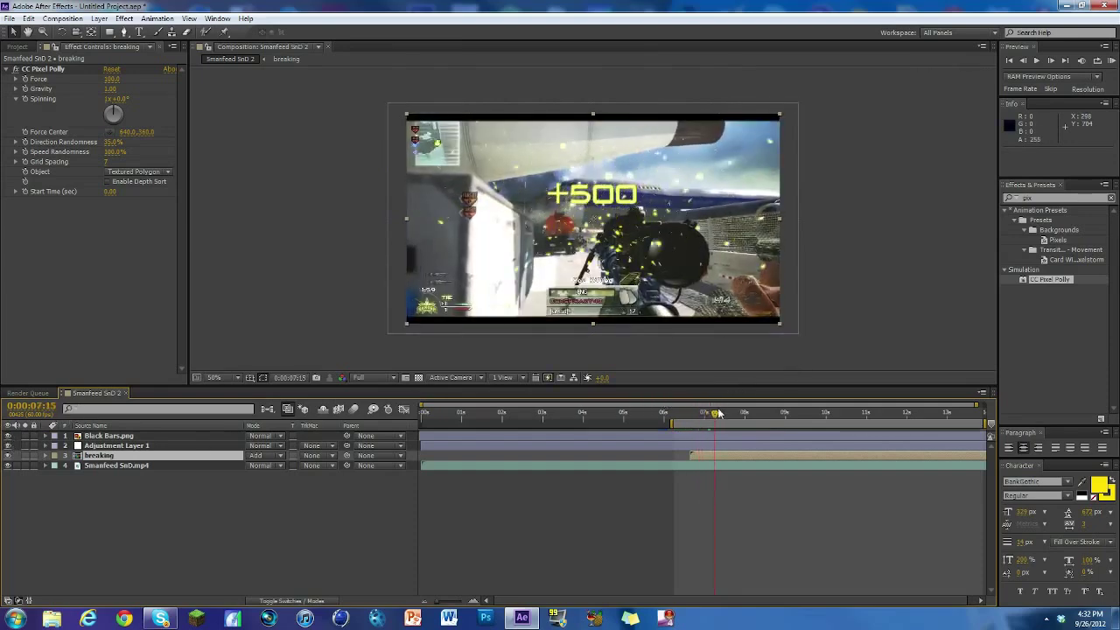
drag(713, 414, 698, 414)
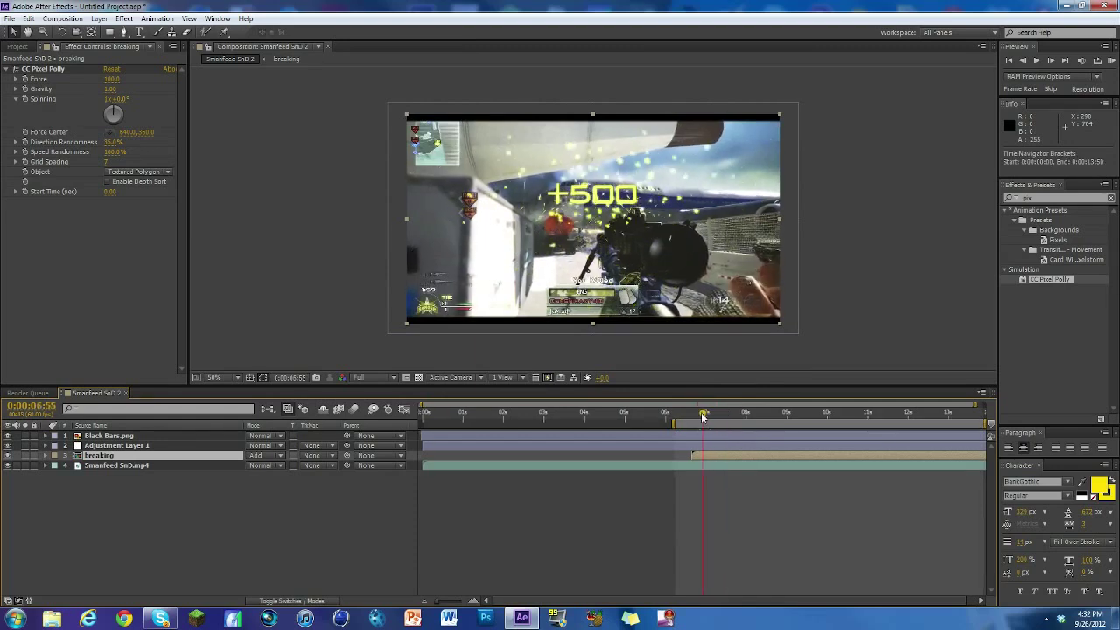
click(116, 446)
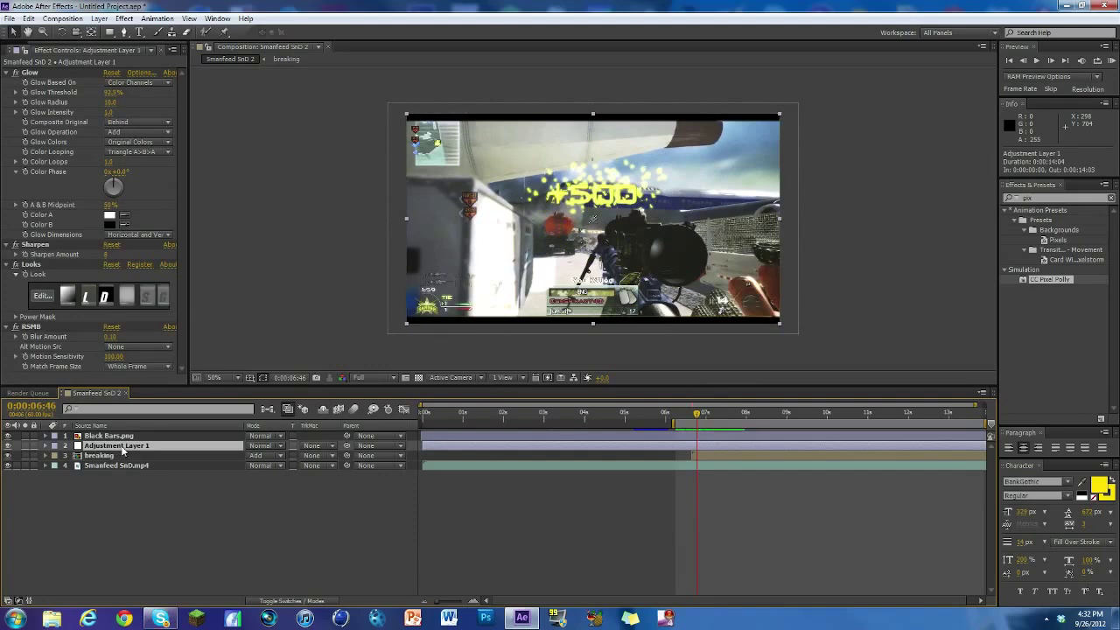
Step: Delete Adjustment Layer 1, breaking and Black Bars.png from the timeline
key(Delete)
click(121, 438)
key(Delete)
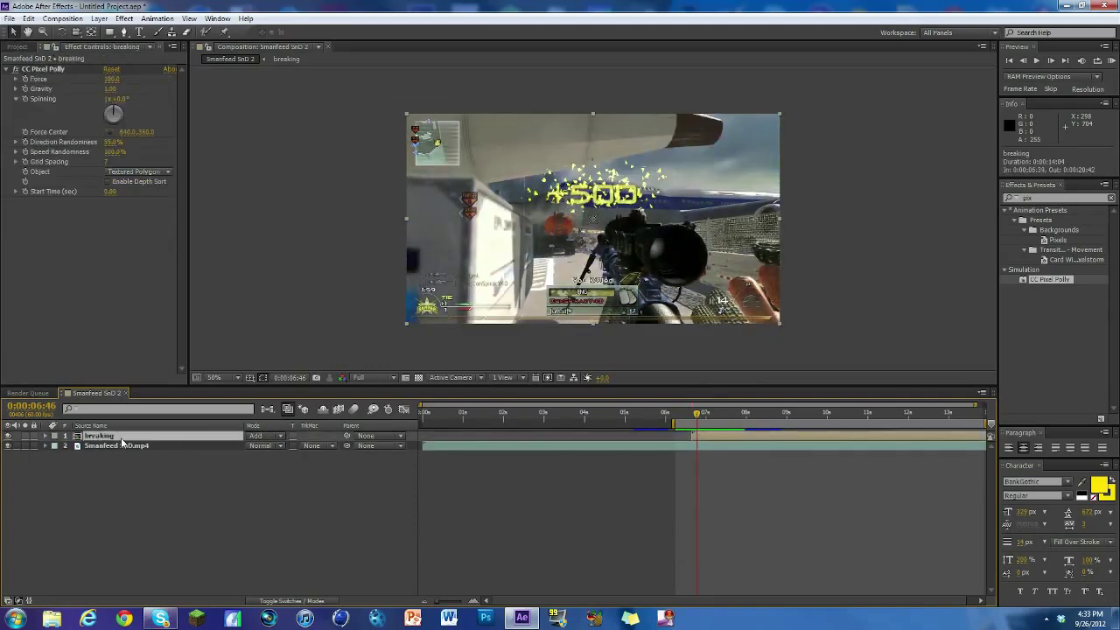
key(Delete)
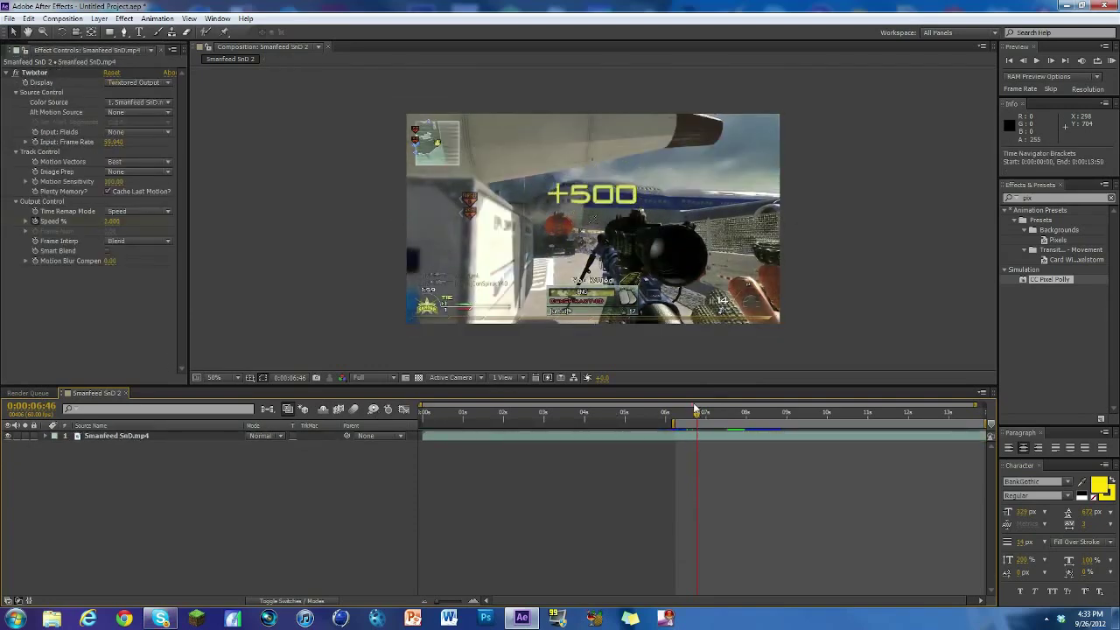
Step: Step to the 6:39 frame where +500 appears and select the breaking comp in the Project panel
drag(693, 420, 690, 419)
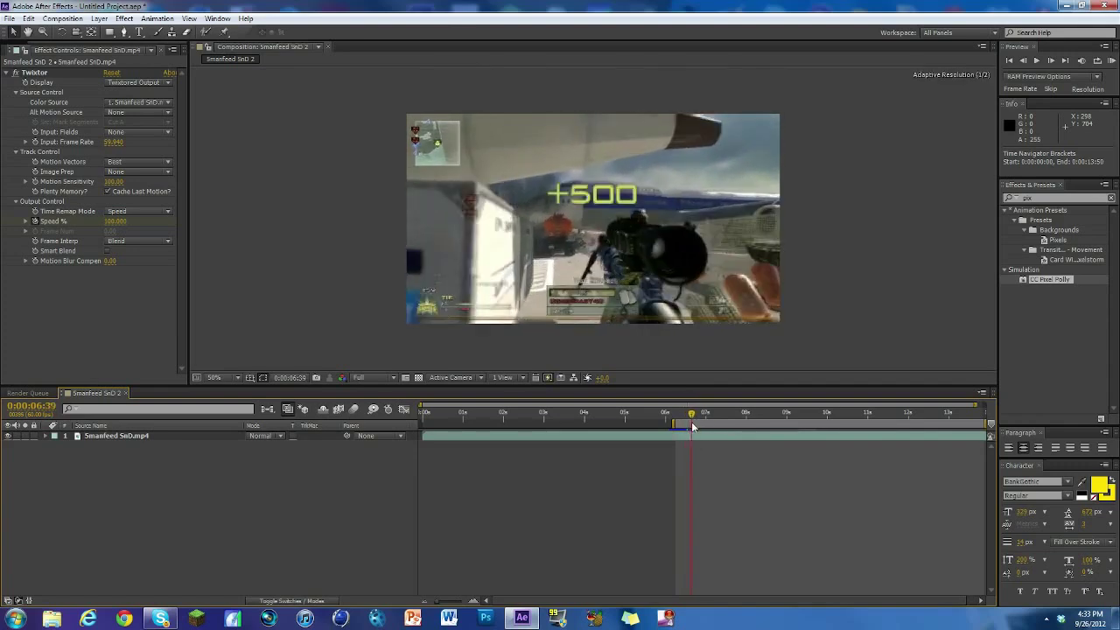
drag(690, 419, 692, 419)
click(1023, 60)
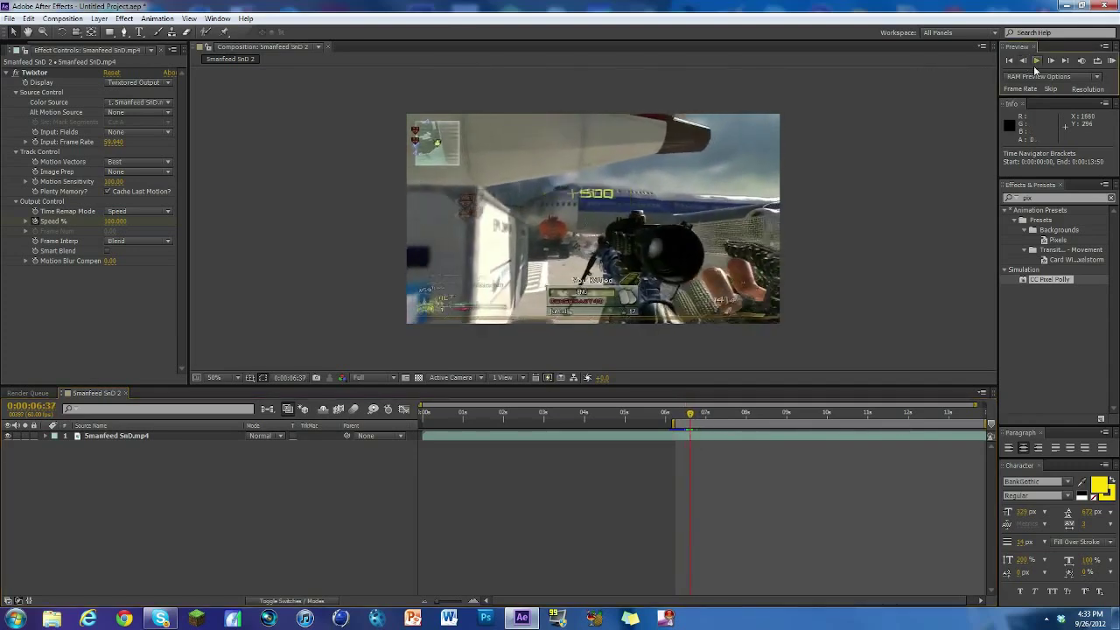
click(1053, 60)
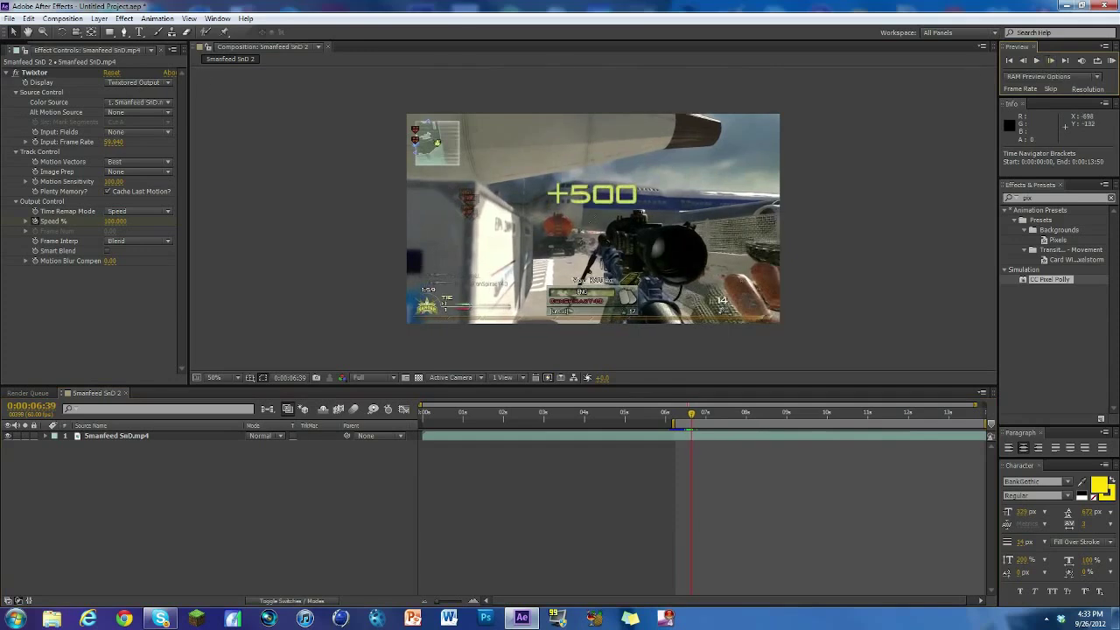
click(9, 51)
click(36, 178)
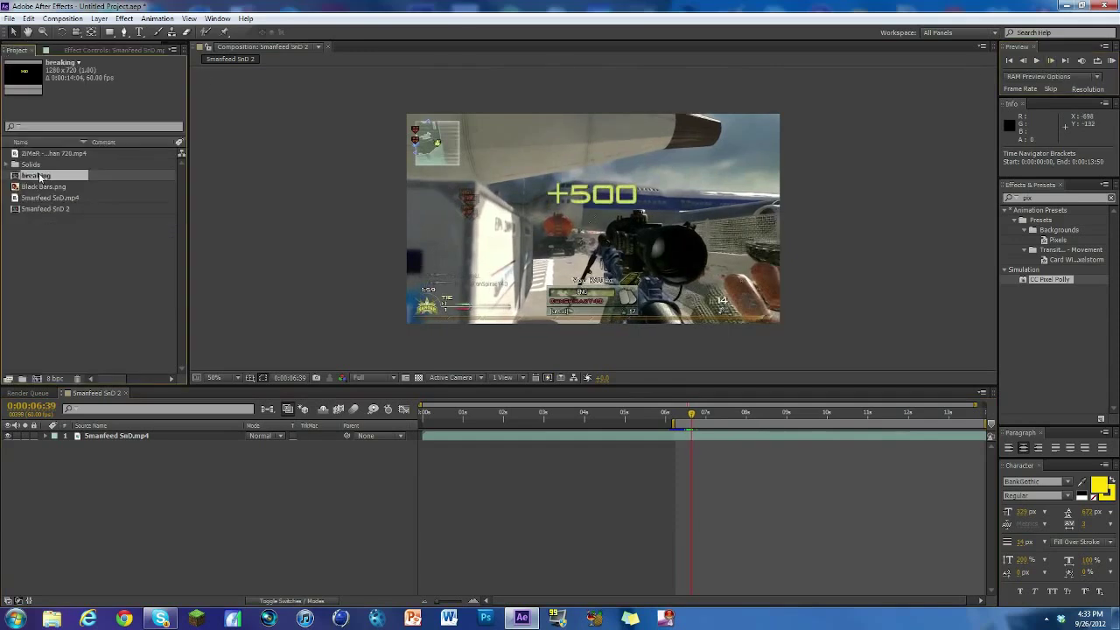
Step: Delete the breaking composition and create a new composition, Comp 1
key(Delete)
click(605, 325)
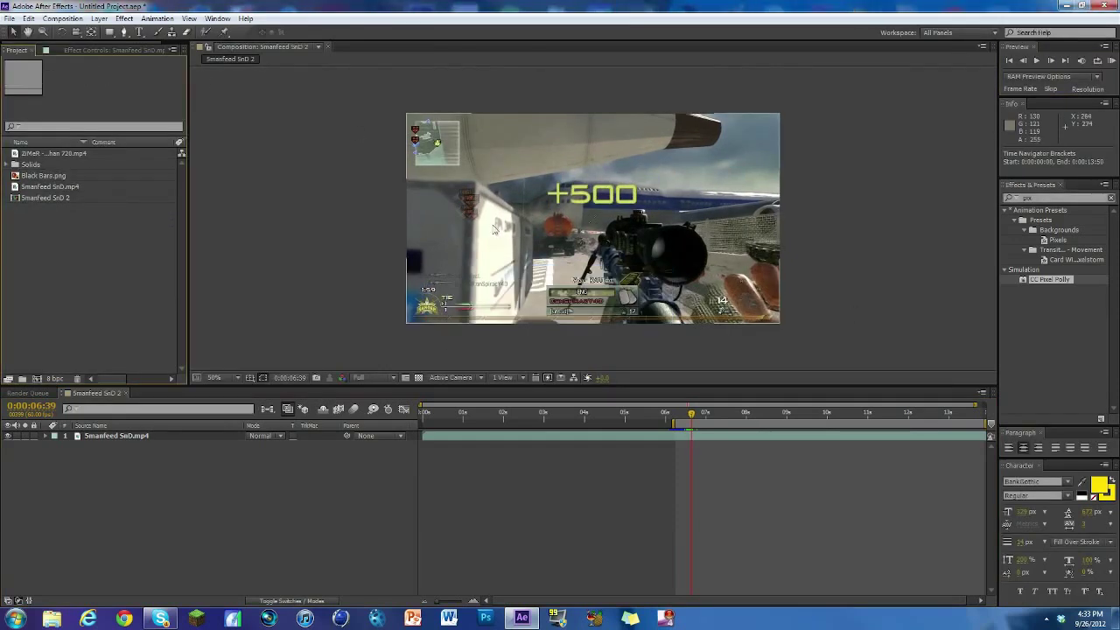
click(62, 19)
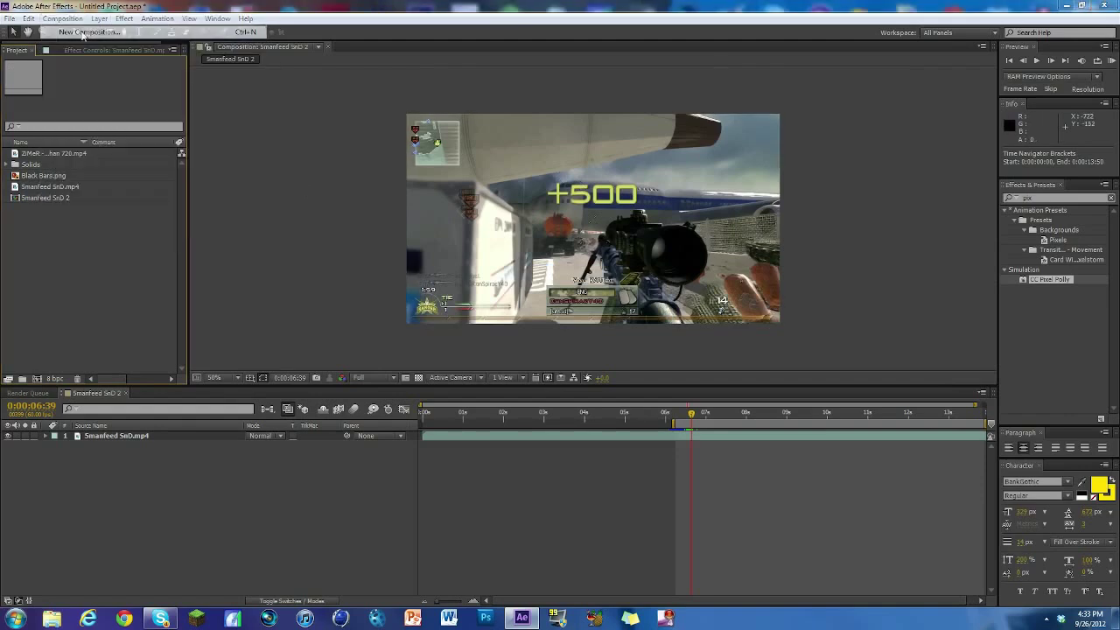
click(614, 425)
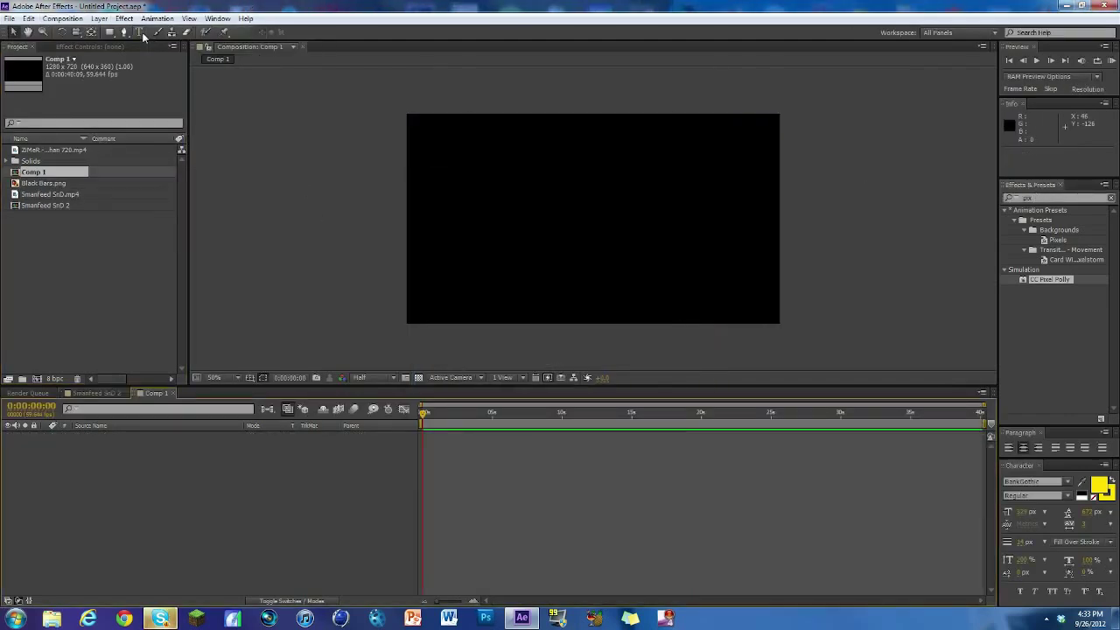
Step: Add a black solid layer to Comp 1 and start an empty text layer above it
right_click(140, 482)
mouse_move(166, 355)
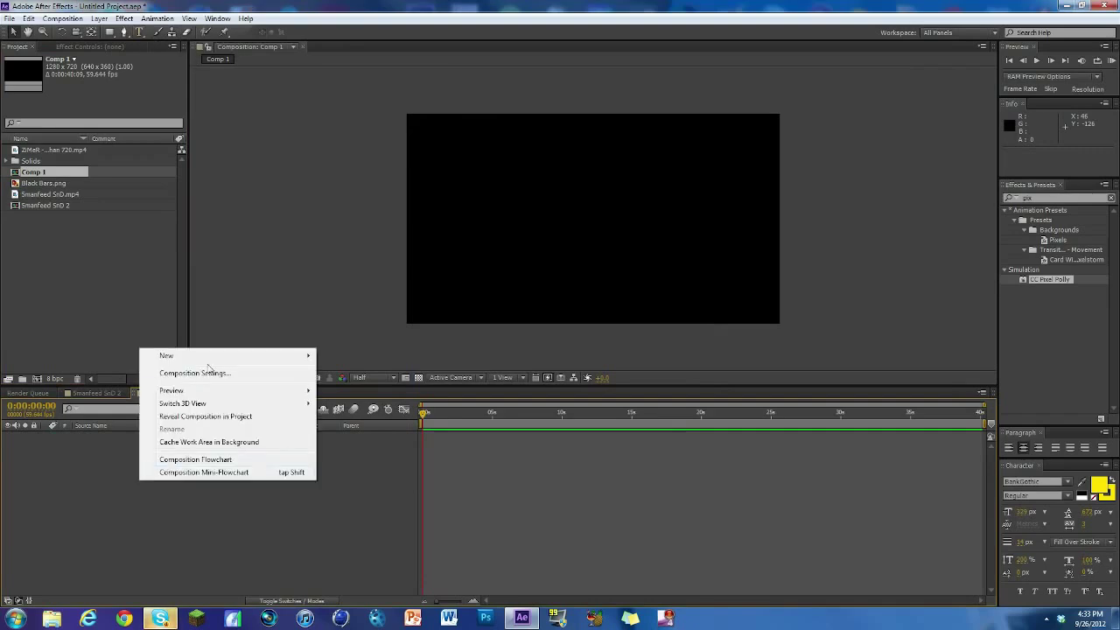
click(356, 386)
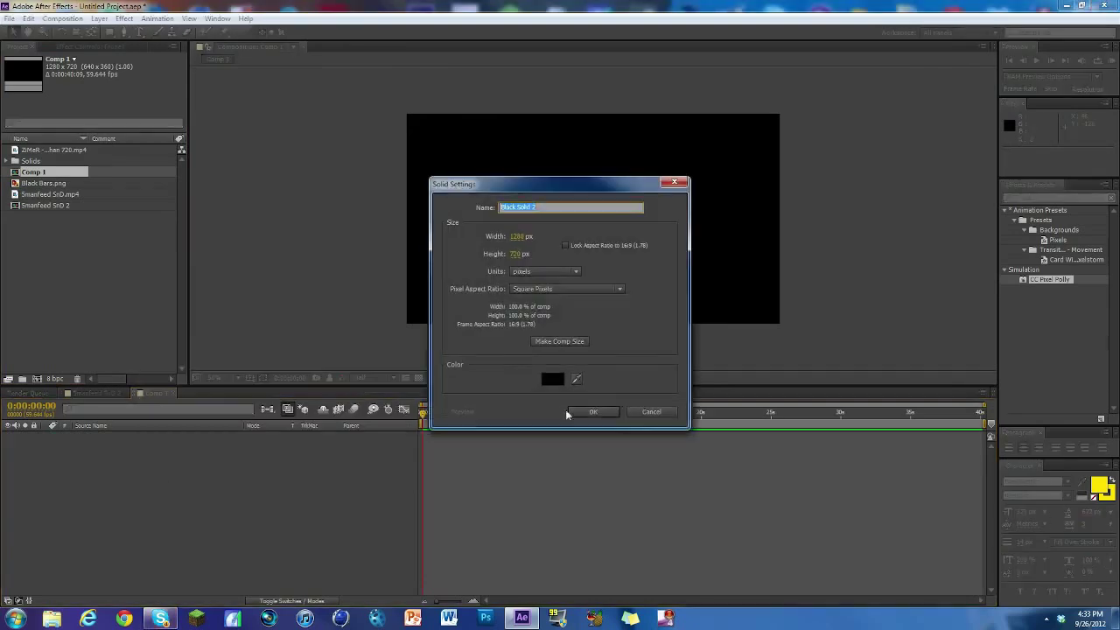
click(598, 412)
key(ctrl+t)
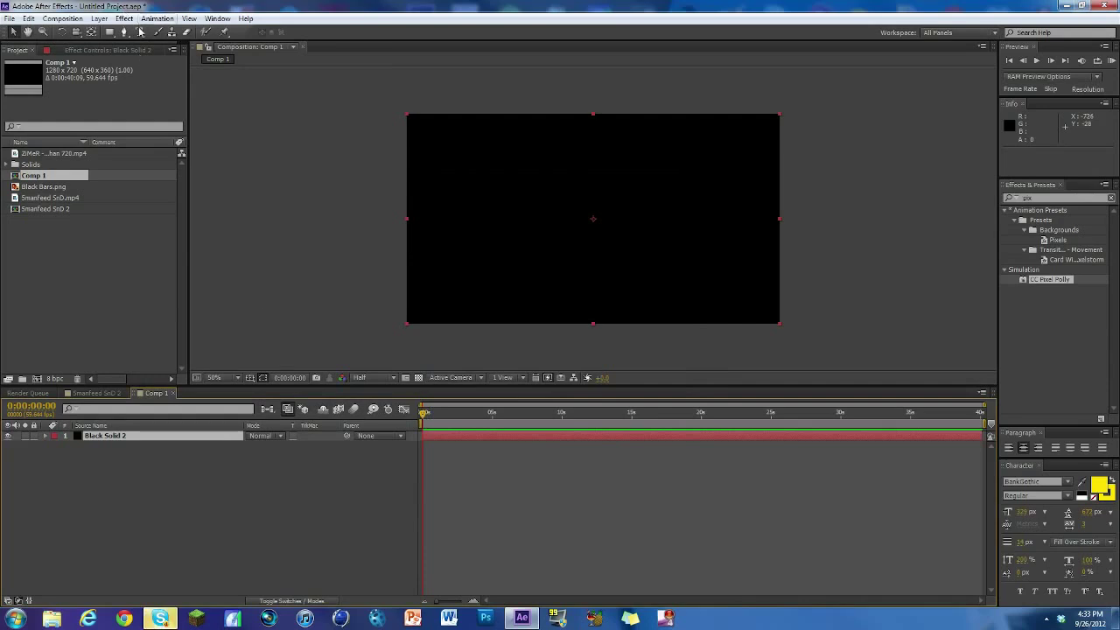
click(534, 208)
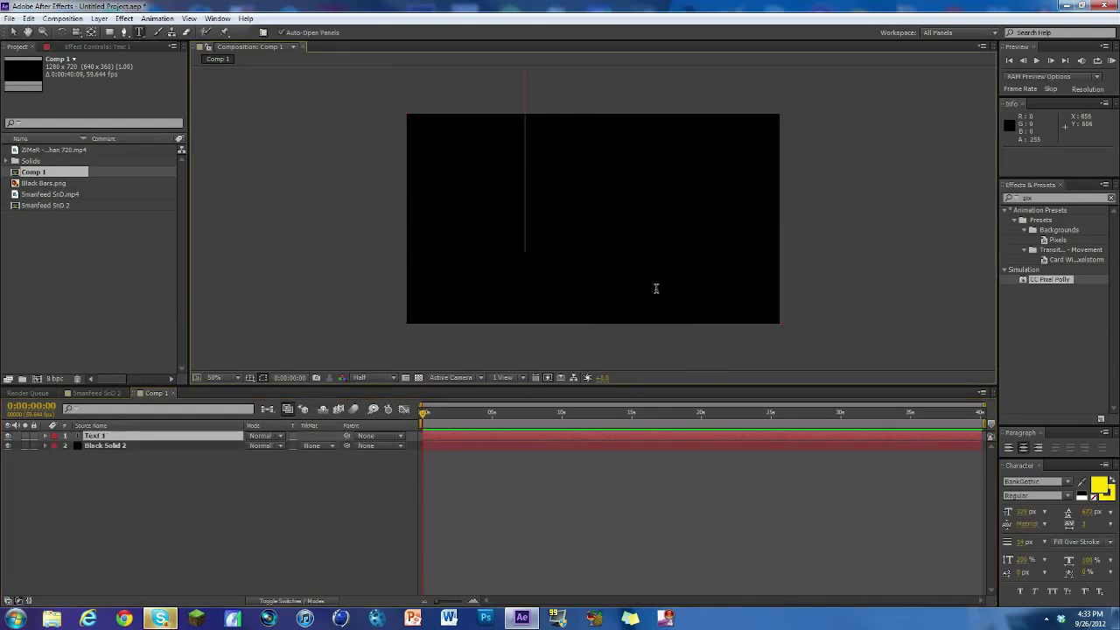
Step: Type '+500', move it to the comp centre, and squash it smaller with the bounding-box handles
text(+)
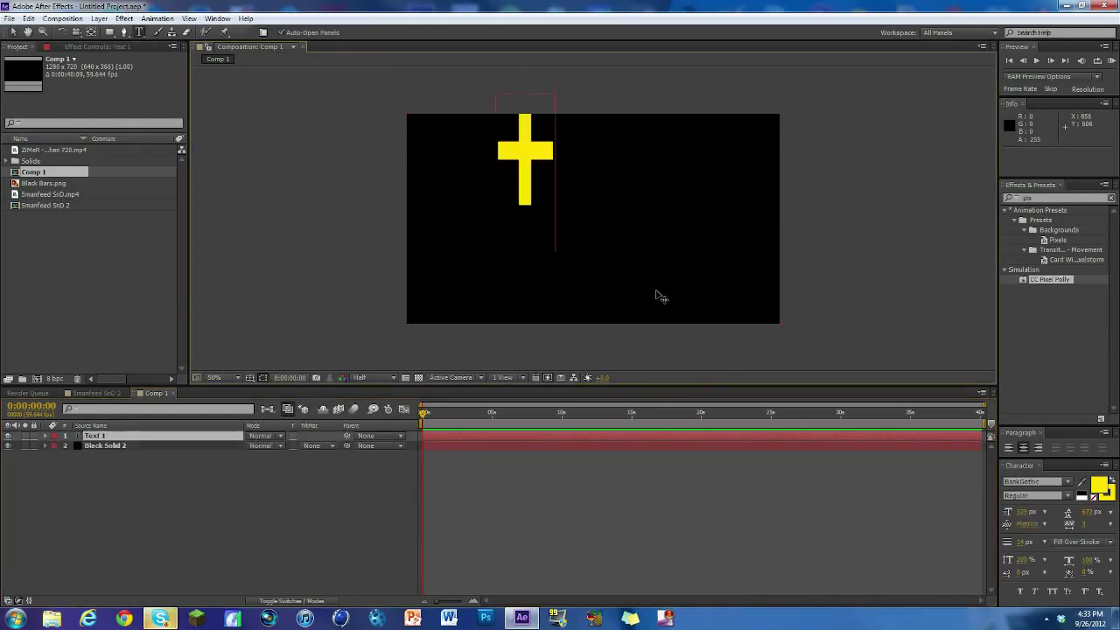
text(500)
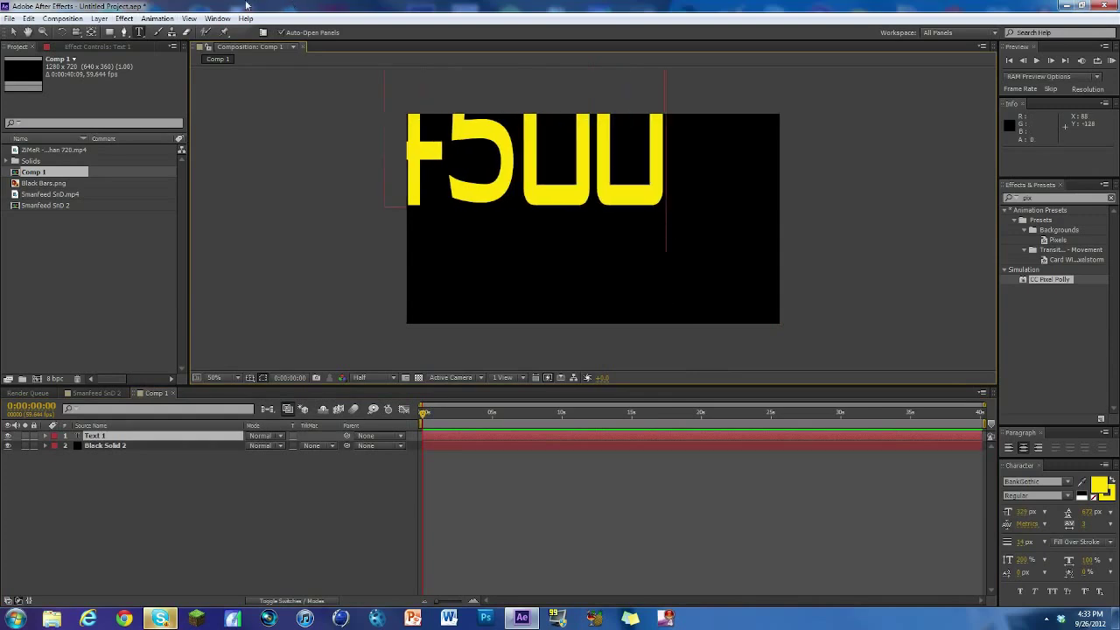
click(14, 33)
drag(562, 175, 628, 230)
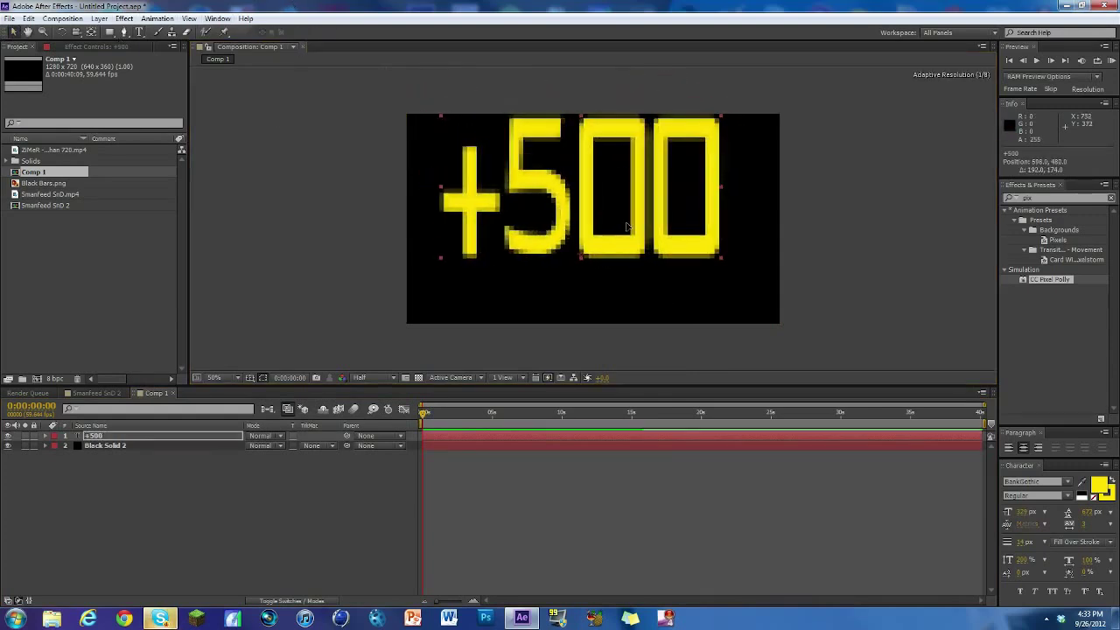
drag(729, 117, 733, 252)
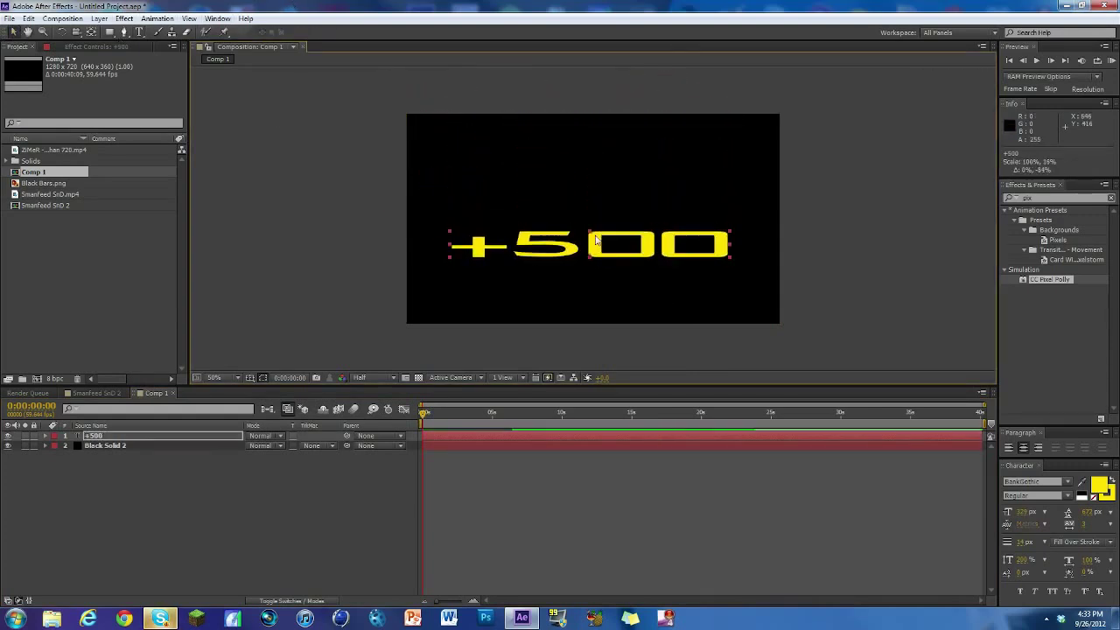
mouse_move(733, 252)
mouse_down()
mouse_move(614, 248)
mouse_move(639, 200)
mouse_move(614, 191)
mouse_move(641, 199)
mouse_up()
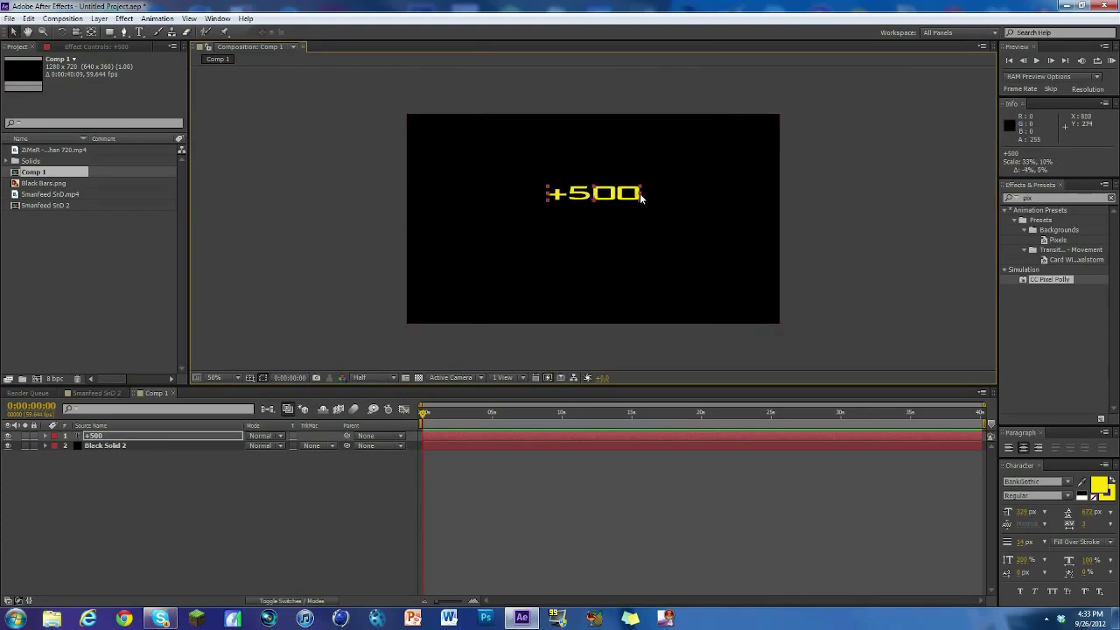
Step: Drag Comp 1 from the Project panel over the footage in the gameplay composition
click(77, 396)
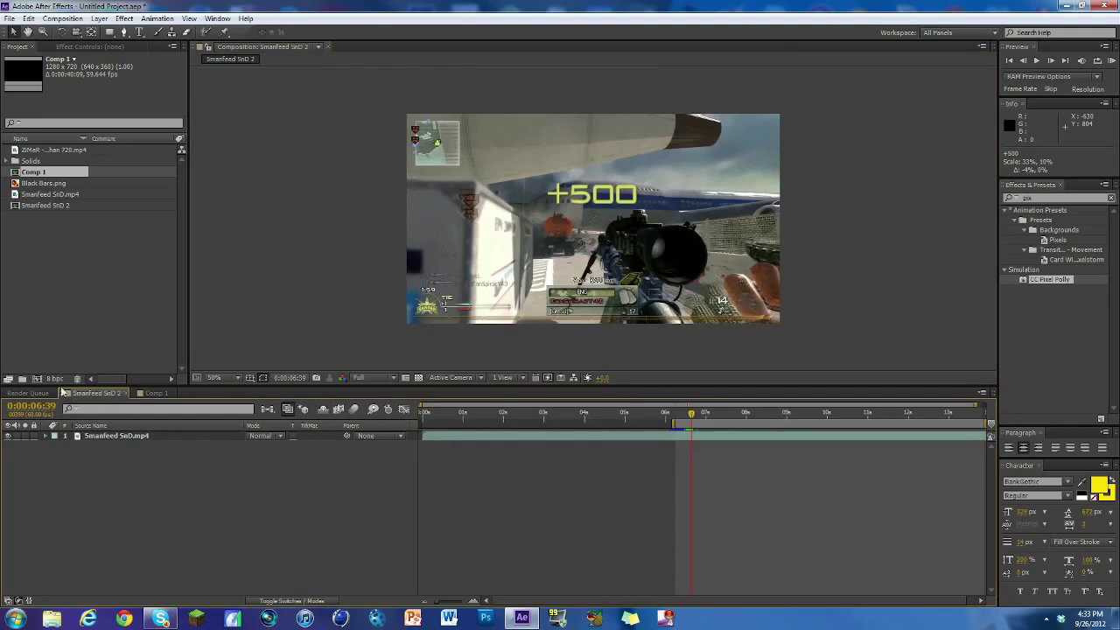
click(52, 219)
drag(35, 173, 688, 434)
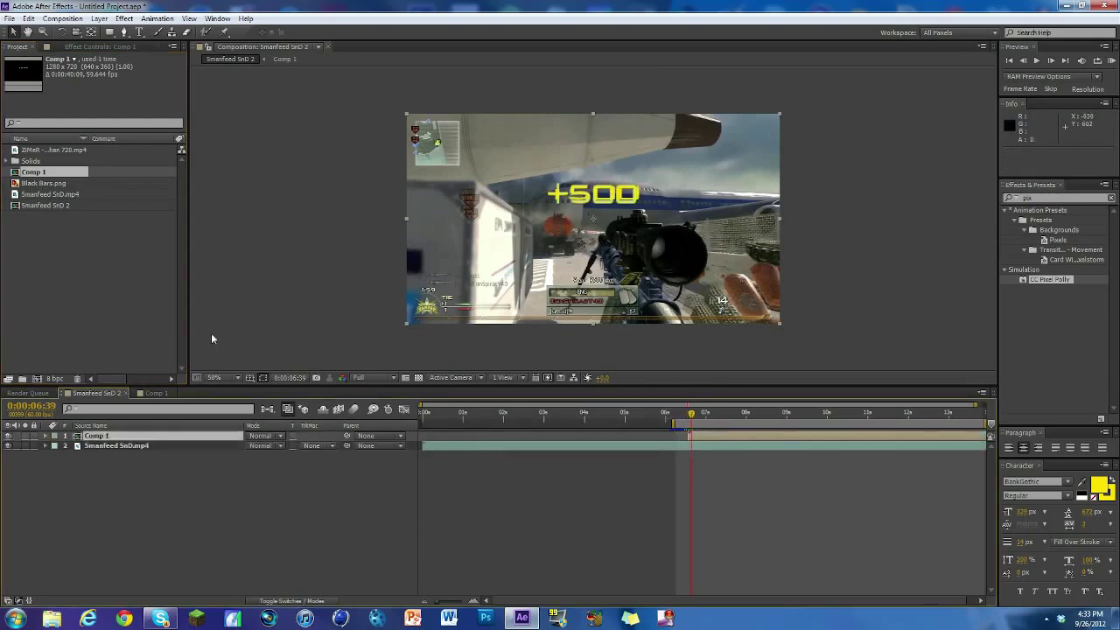
Step: Nudge the +500 text up slightly in Comp 1, then return to the gameplay comp at 0:00:06:33
click(151, 393)
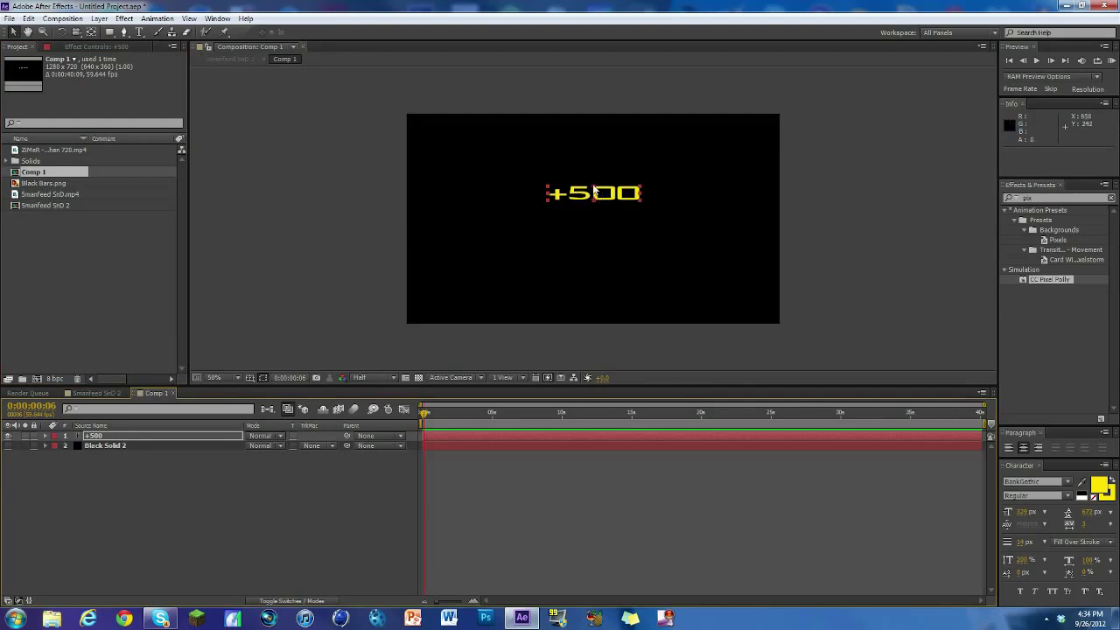
drag(593, 189, 593, 187)
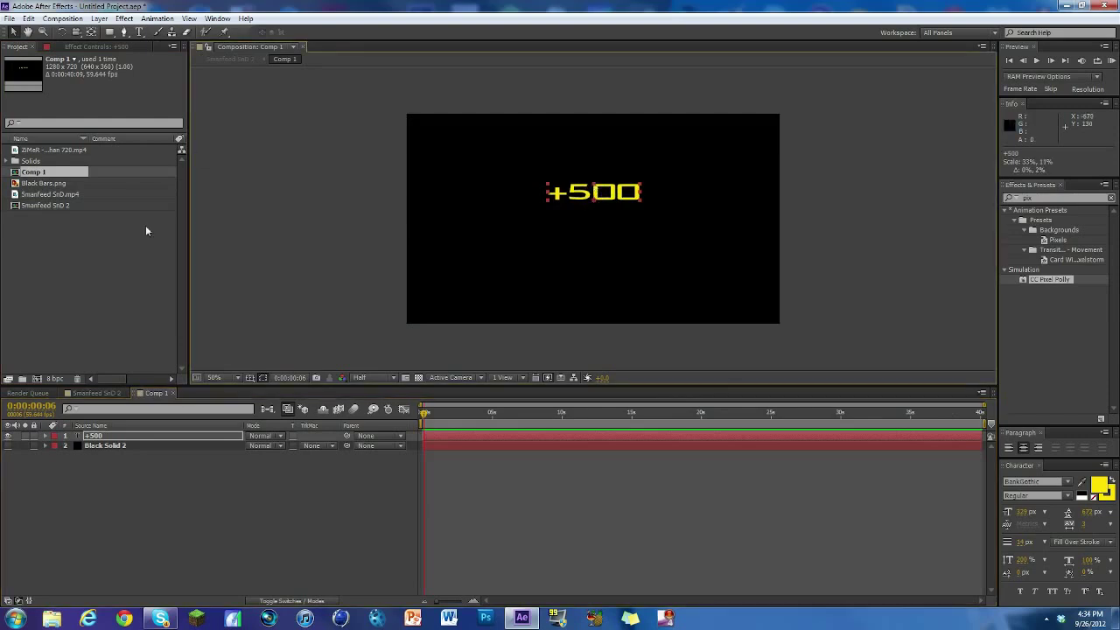
click(107, 393)
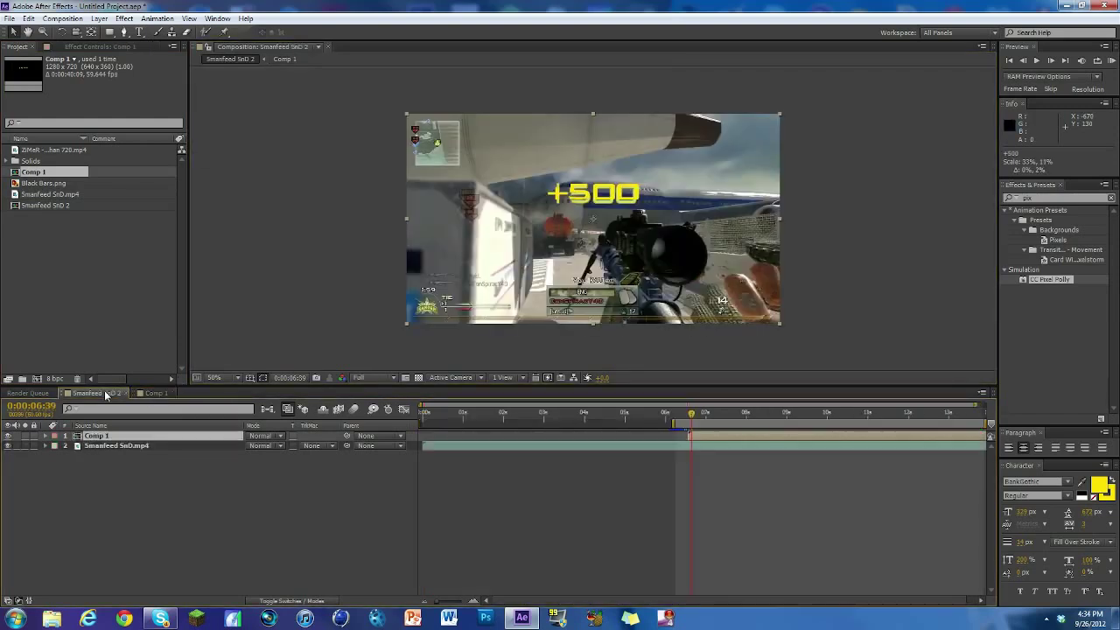
click(154, 393)
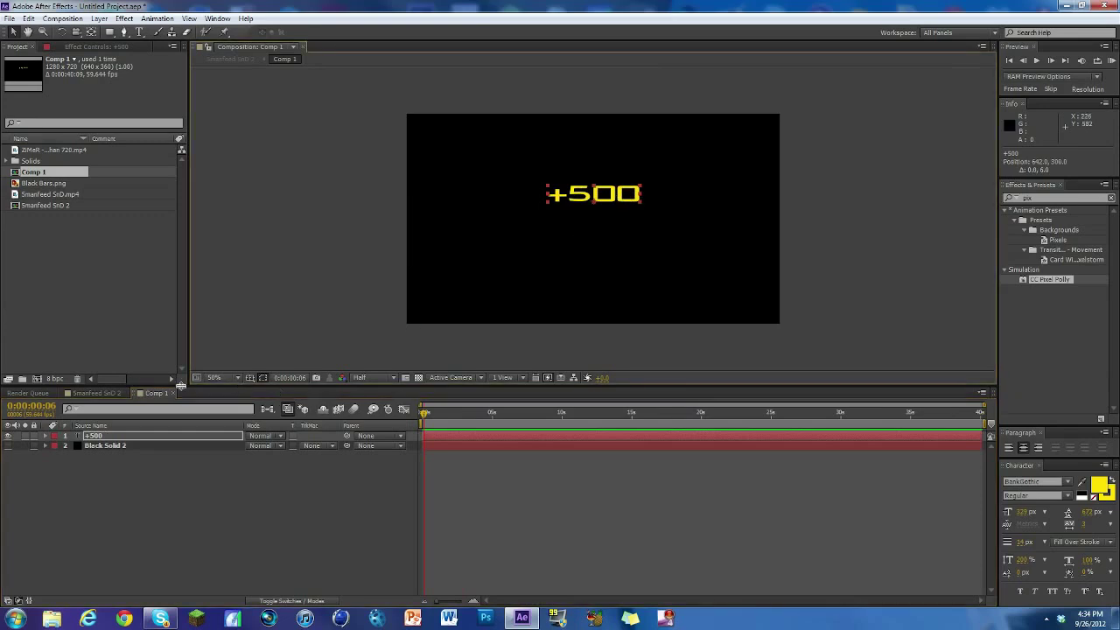
click(112, 394)
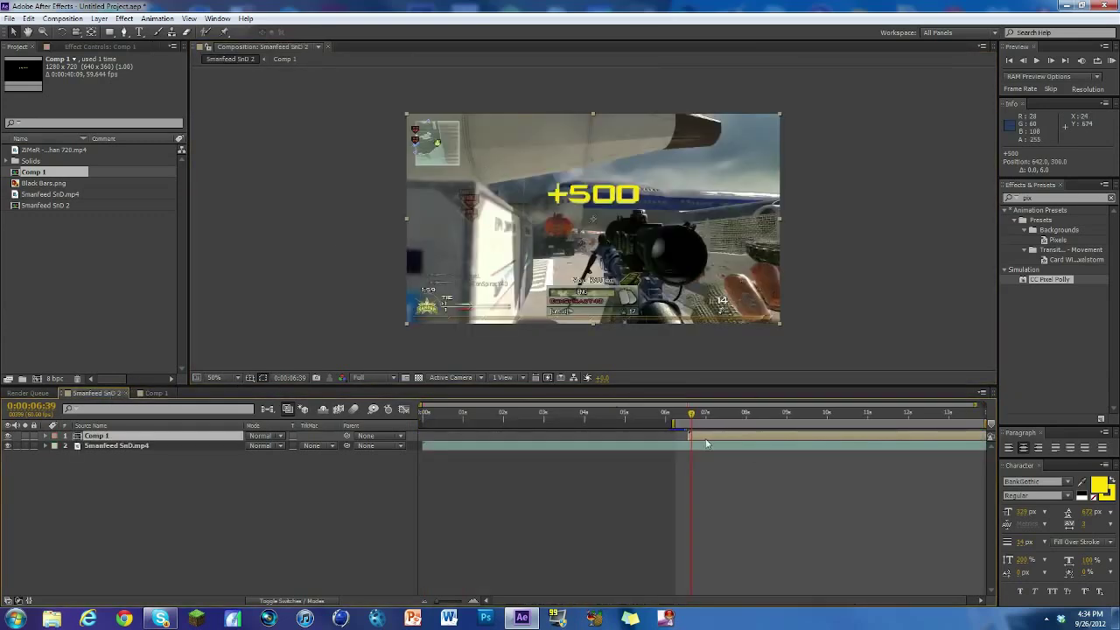
drag(693, 420, 688, 420)
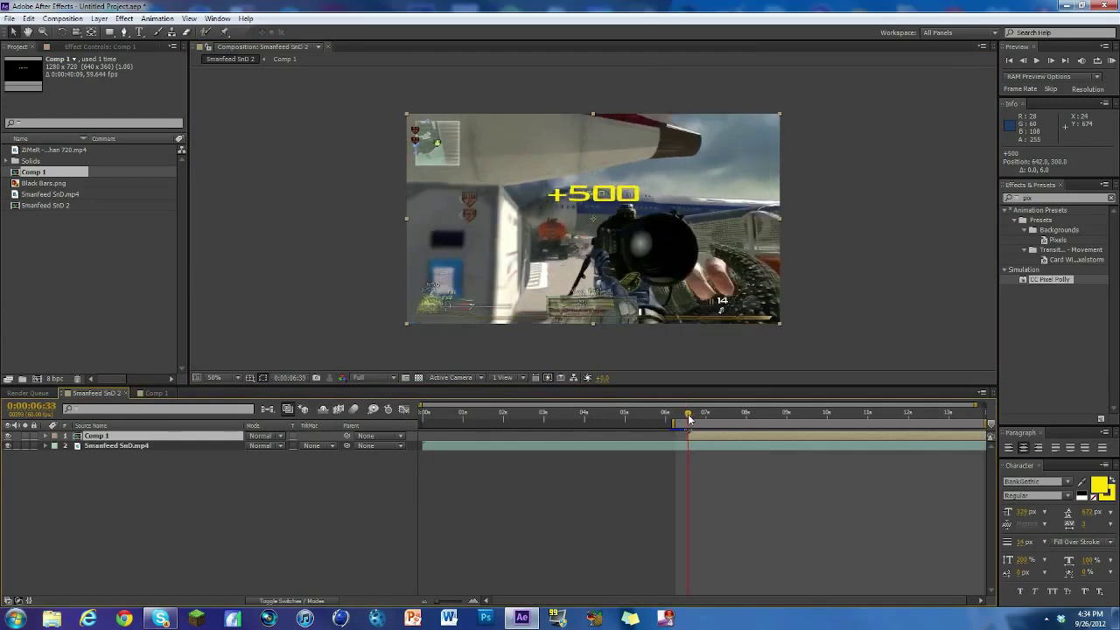
Step: Step to frame 0:00:06:39 and drag CC Pixel Polly onto the Comp 1 layer
click(1057, 58)
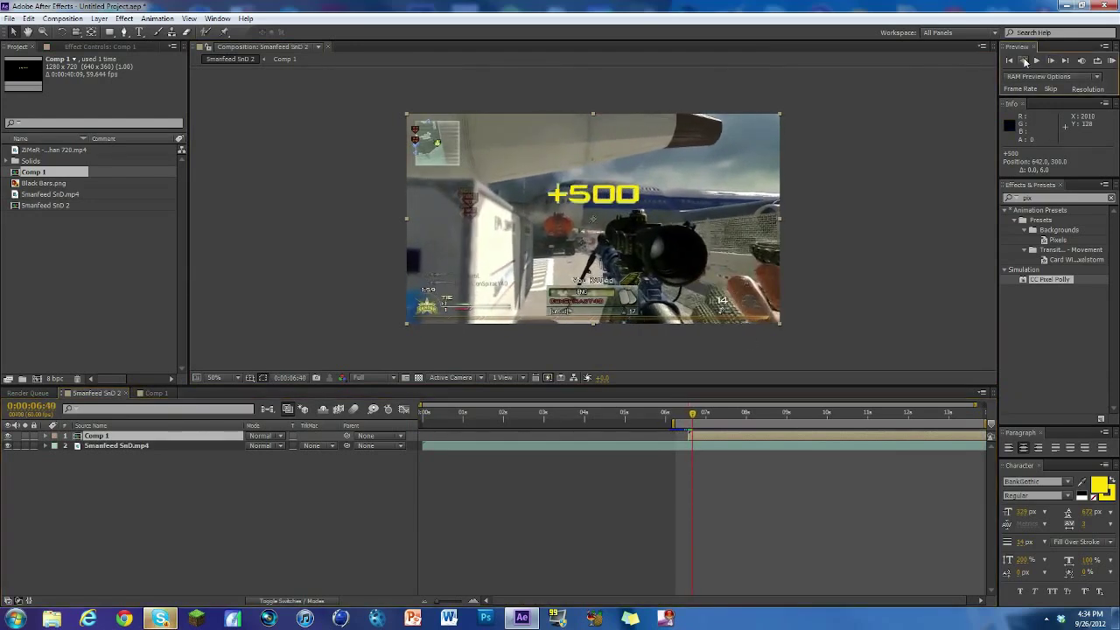
click(1024, 60)
click(1053, 62)
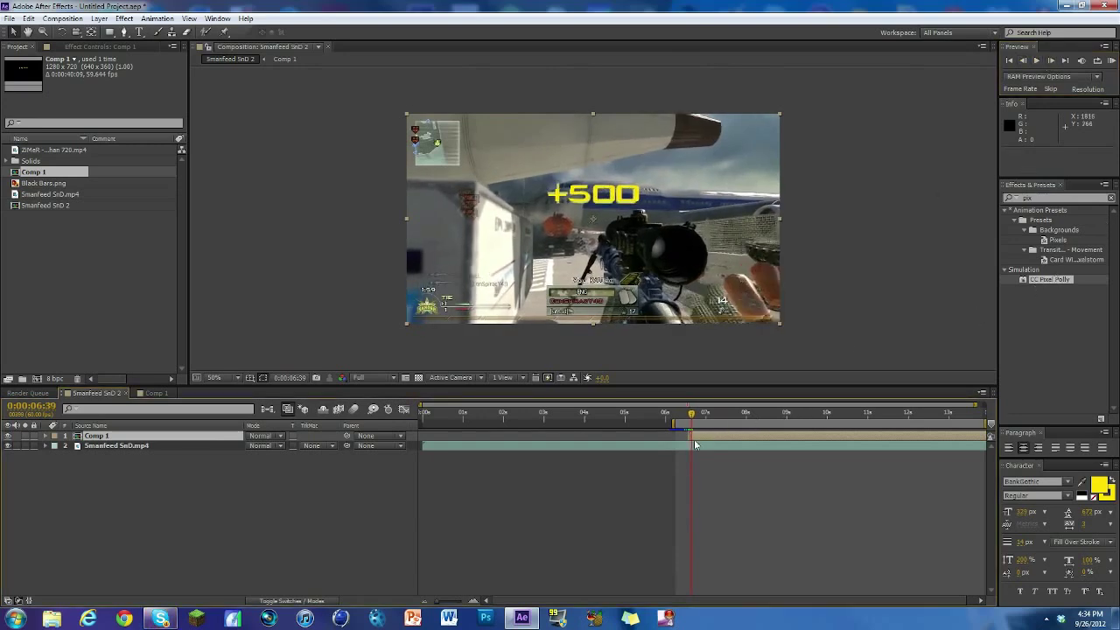
drag(1042, 297, 1027, 293)
drag(708, 440, 709, 437)
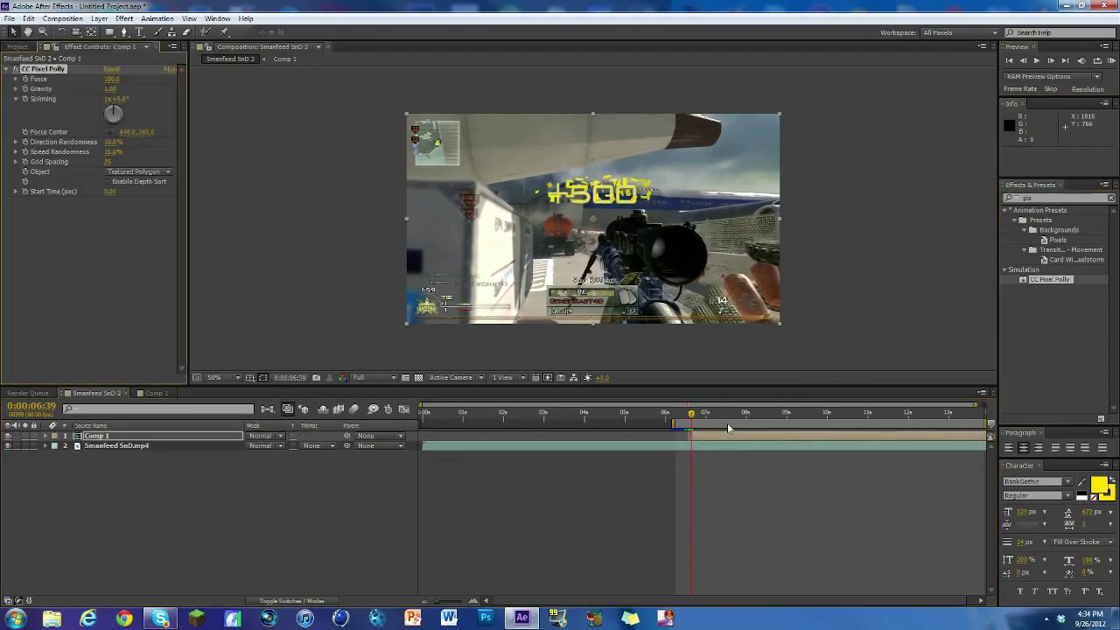
click(705, 438)
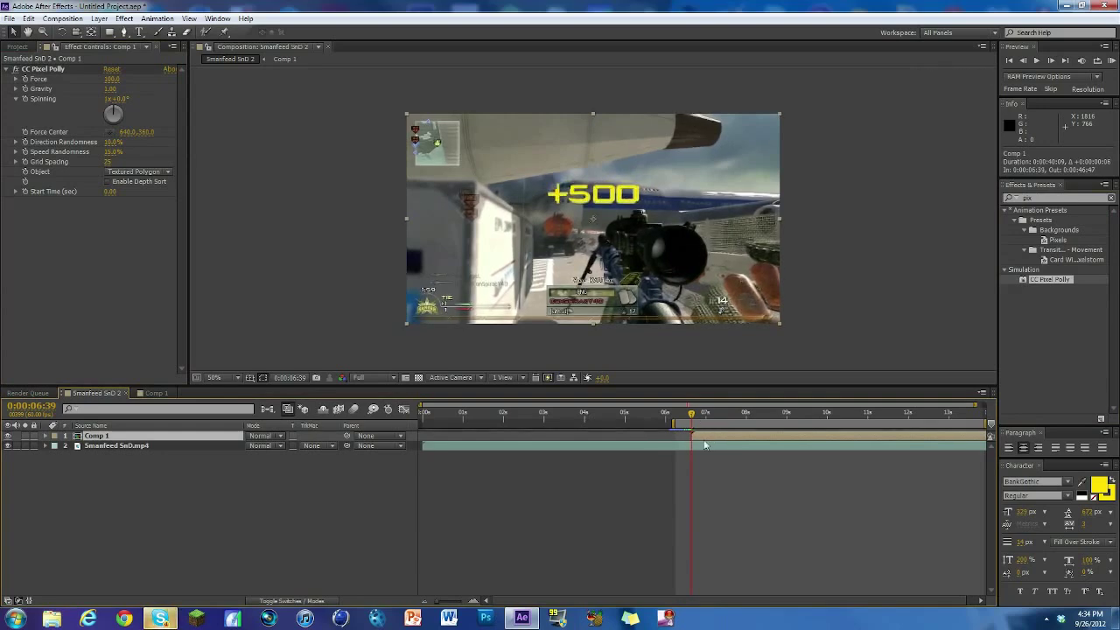
drag(691, 434, 884, 431)
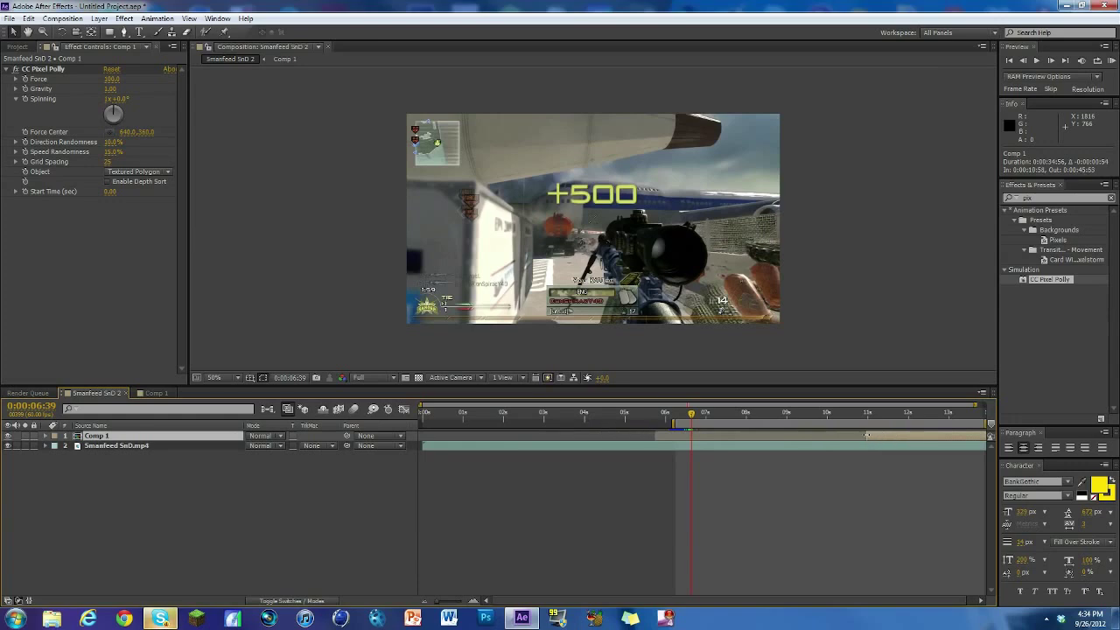
drag(866, 435, 714, 431)
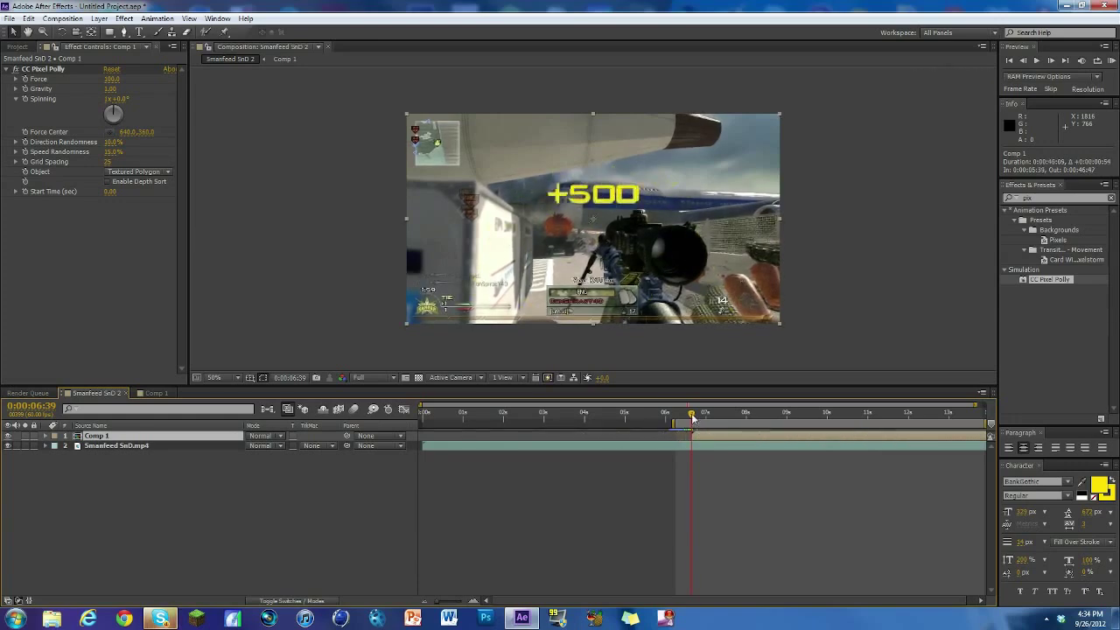
key(space)
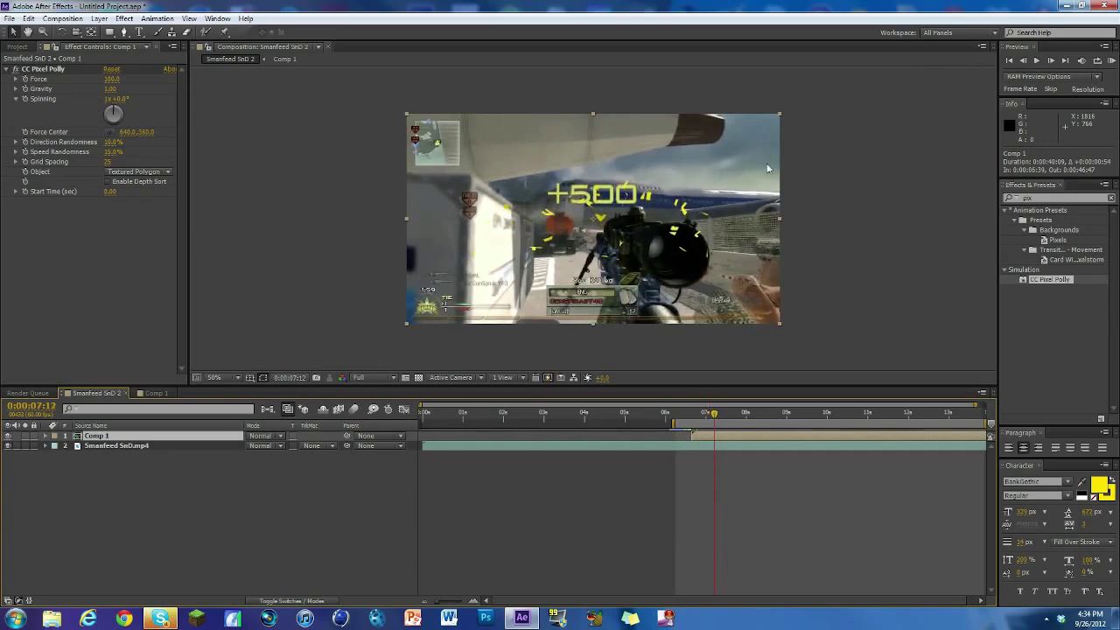
Step: Raise CC Pixel Polly Speed Randomness to 100%, preview the burst, and start lowering Grid Spacing
drag(713, 413, 703, 415)
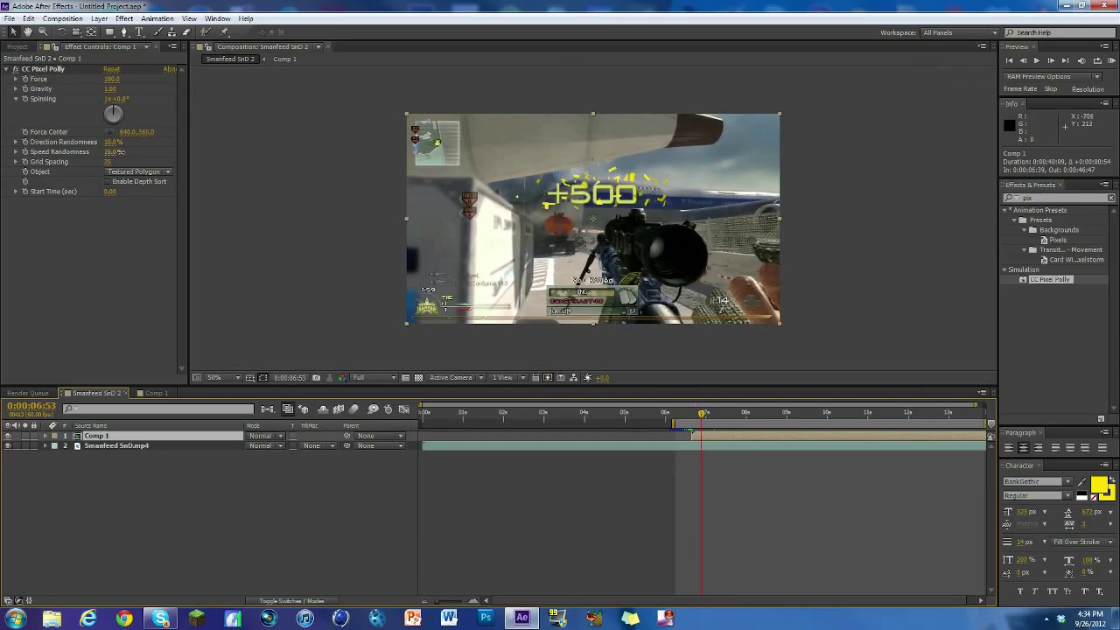
drag(119, 151, 157, 151)
click(699, 414)
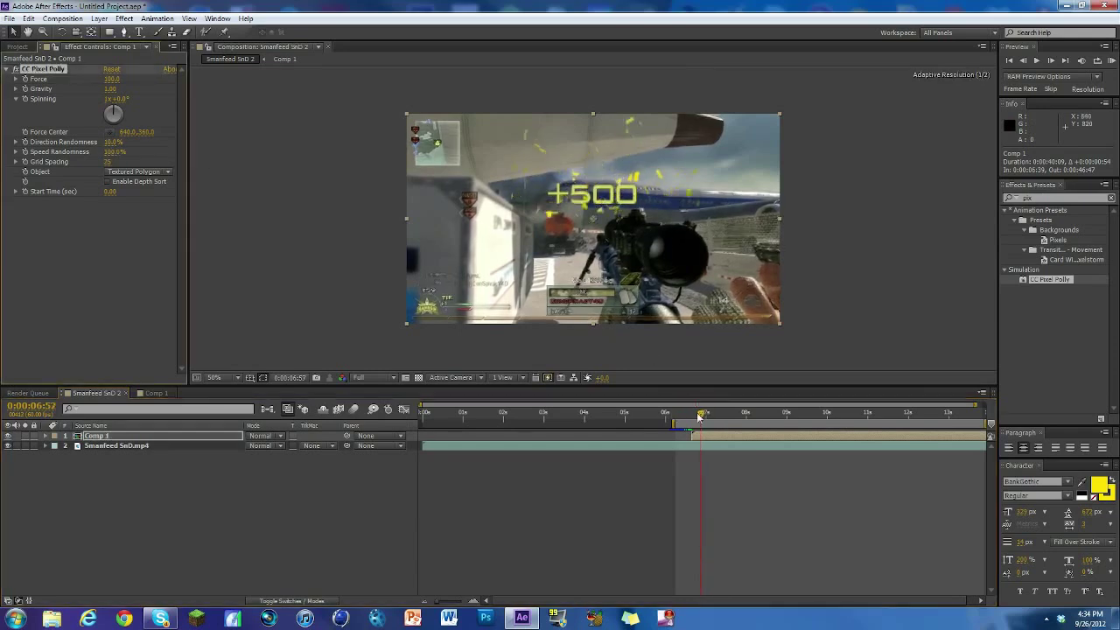
drag(699, 416, 721, 423)
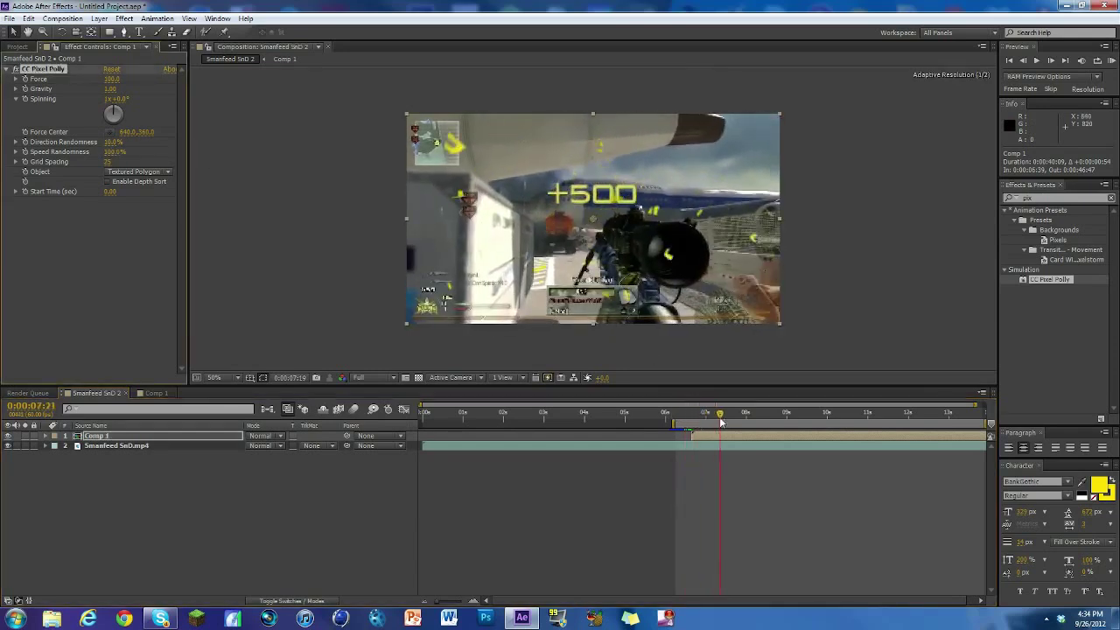
drag(721, 423, 705, 423)
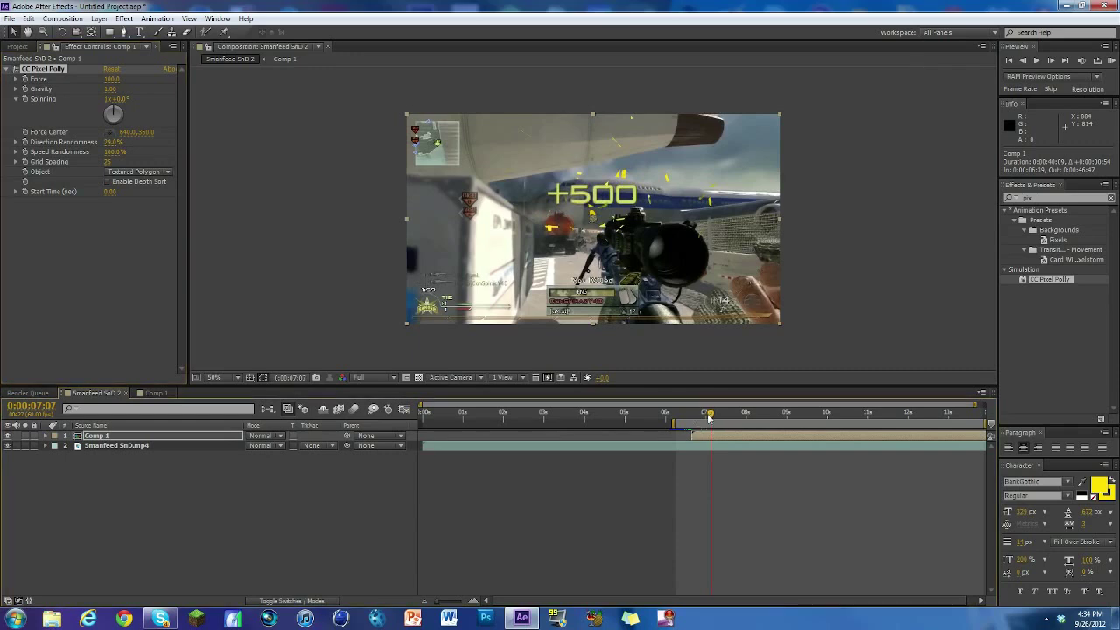
drag(694, 421, 704, 418)
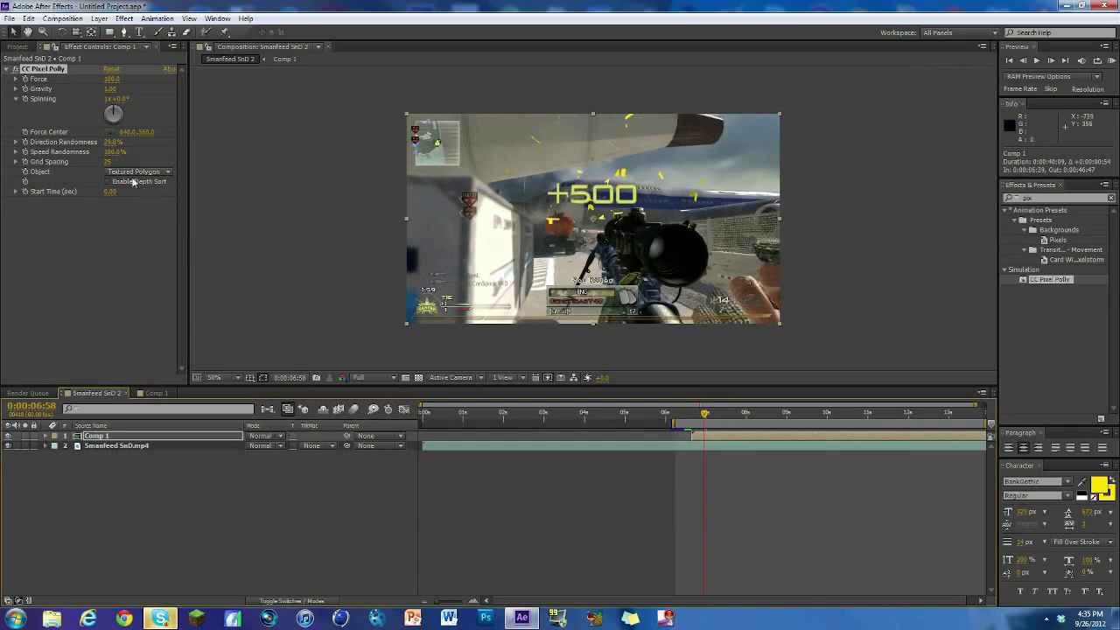
drag(105, 162, 94, 162)
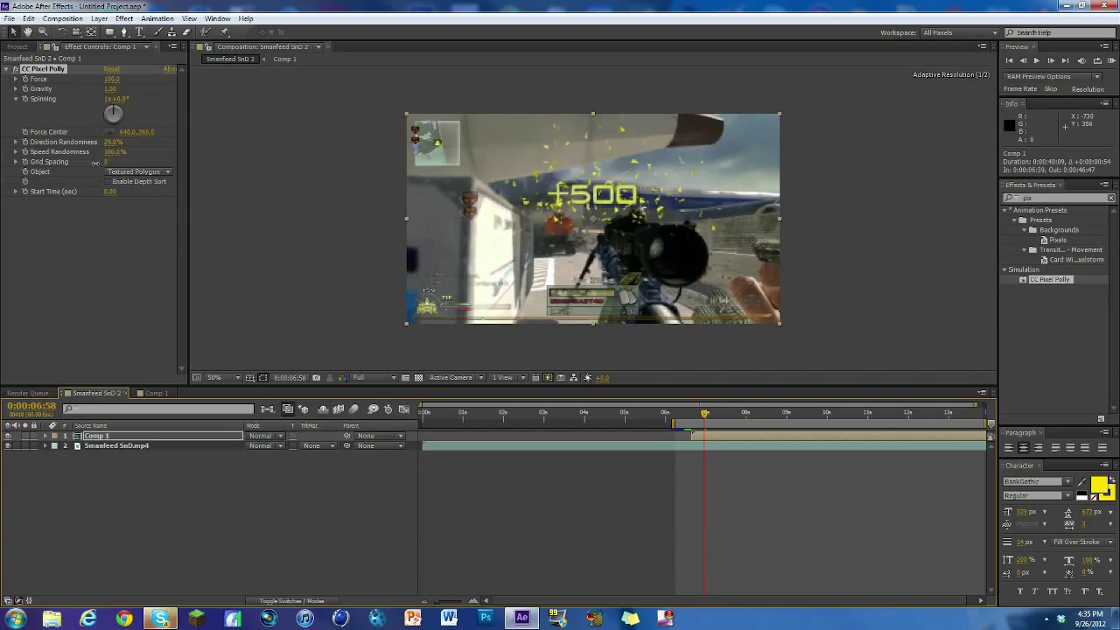
Step: Enter 7 as the CC Pixel Polly Grid Spacing and preview the finer shard burst
click(105, 162)
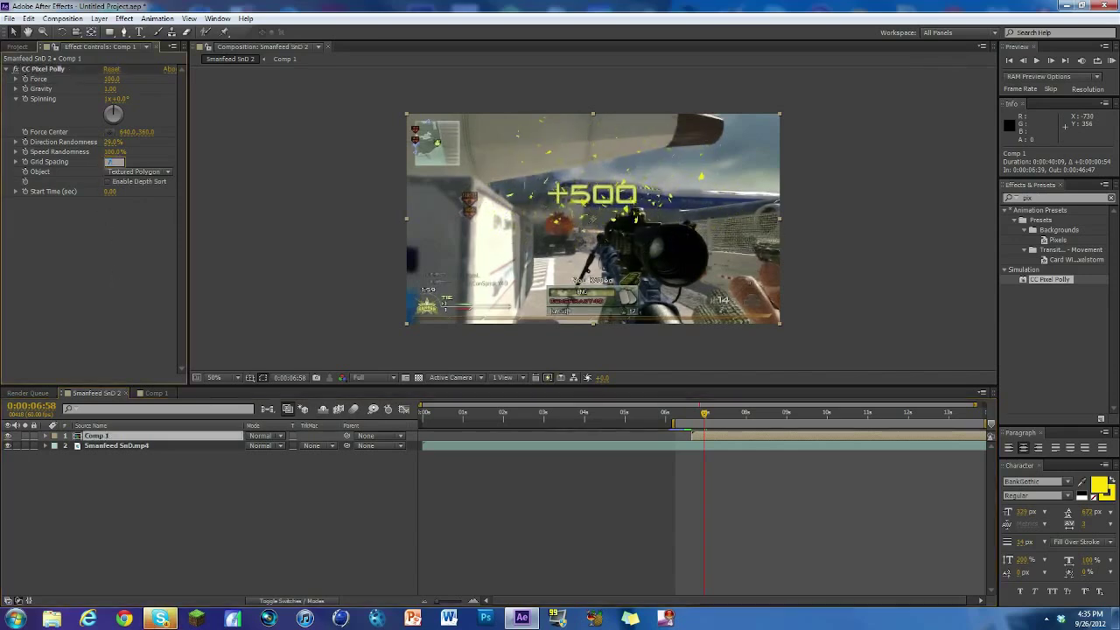
text(7)
key(Return)
mouse_move(697, 415)
mouse_down()
mouse_move(712, 415)
mouse_move(702, 415)
mouse_up()
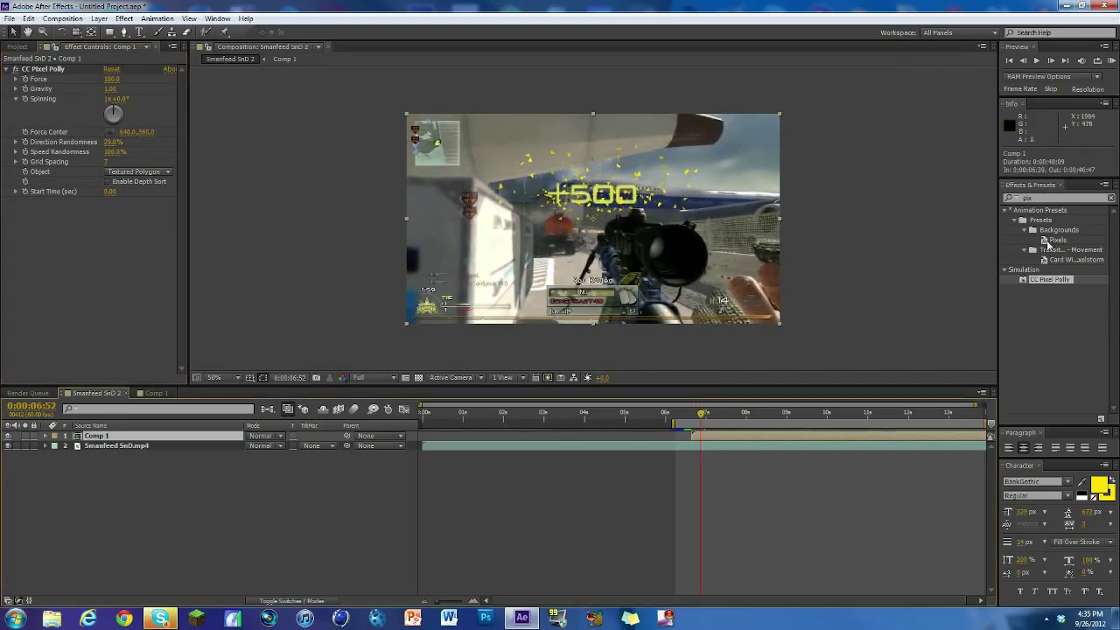
click(1059, 197)
Step: Try Starglow on Comp 1 and remove it, then search 'glow' and select Stylize > Glow
text(blur)
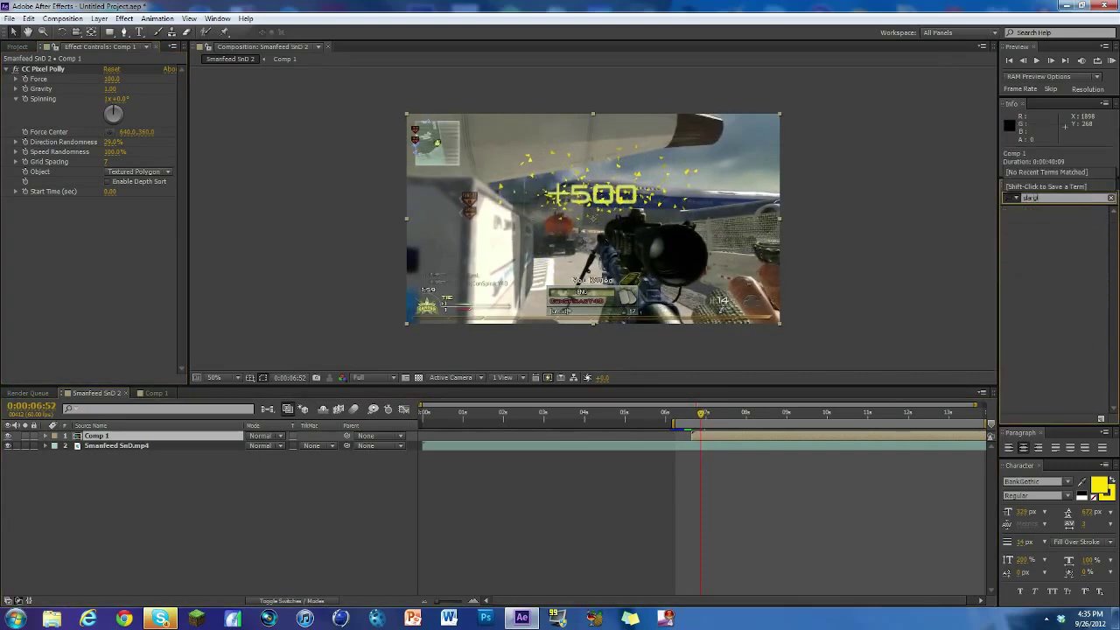
key(BackSpace)
key(BackSpace)
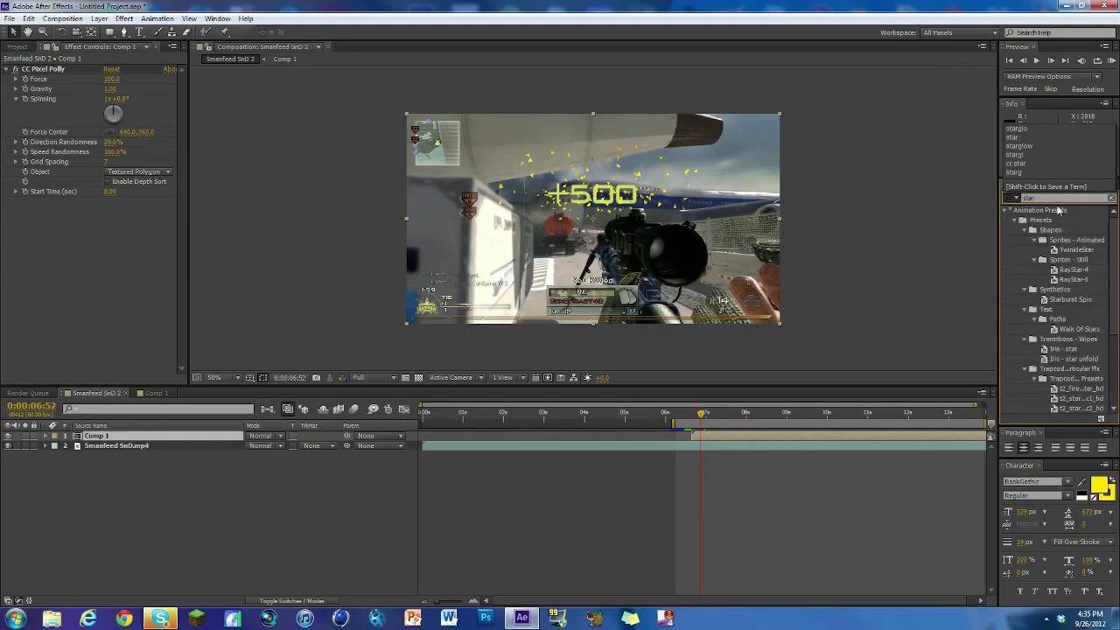
text(glo)
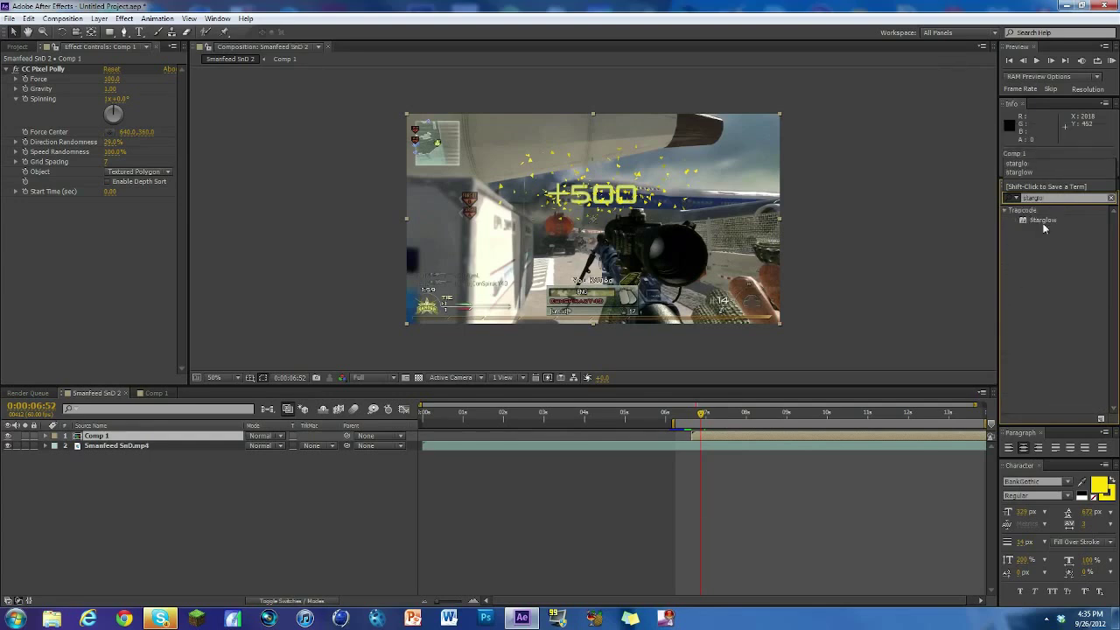
drag(1035, 227, 797, 435)
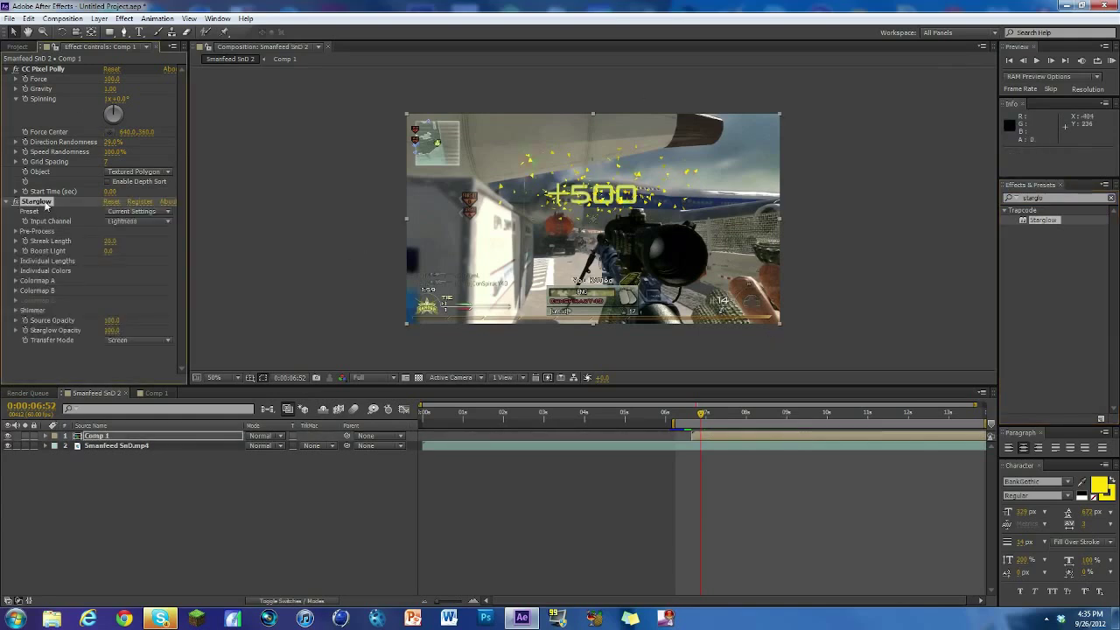
key(Delete)
text(glow)
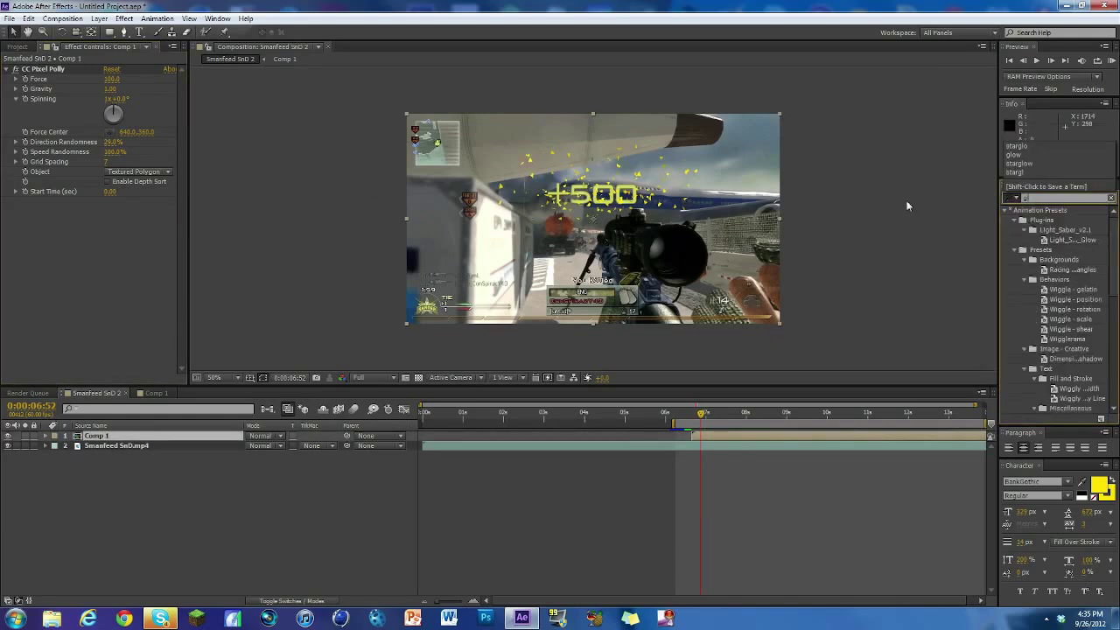
click(1035, 399)
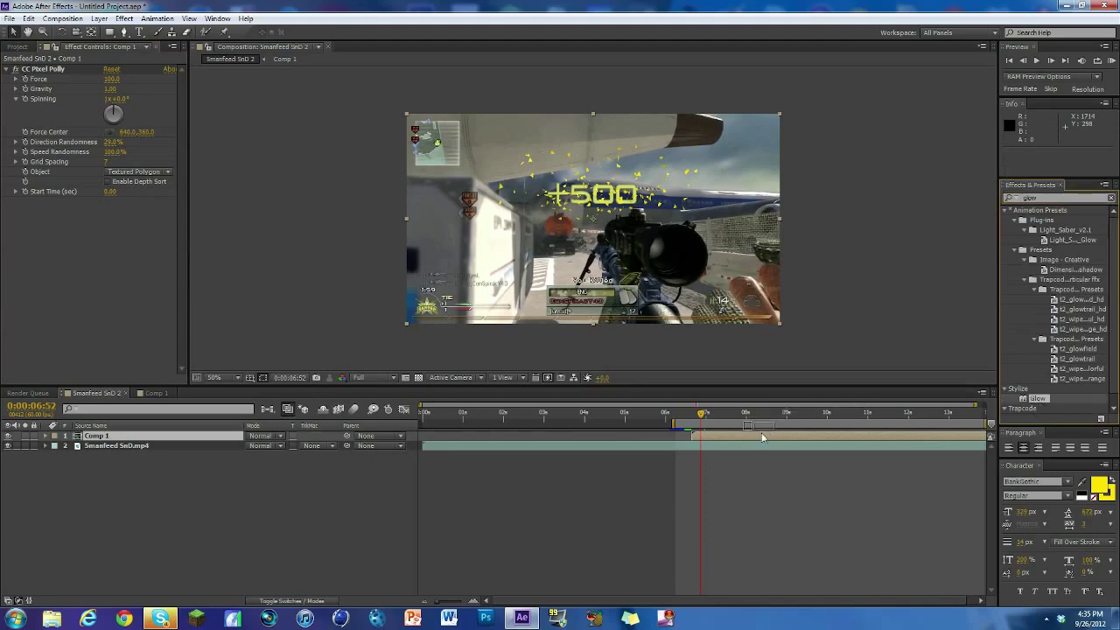
Step: Apply Stylize > Glow to the Comp 1 layer and scrub back to review the glowing shard burst
drag(761, 433, 761, 438)
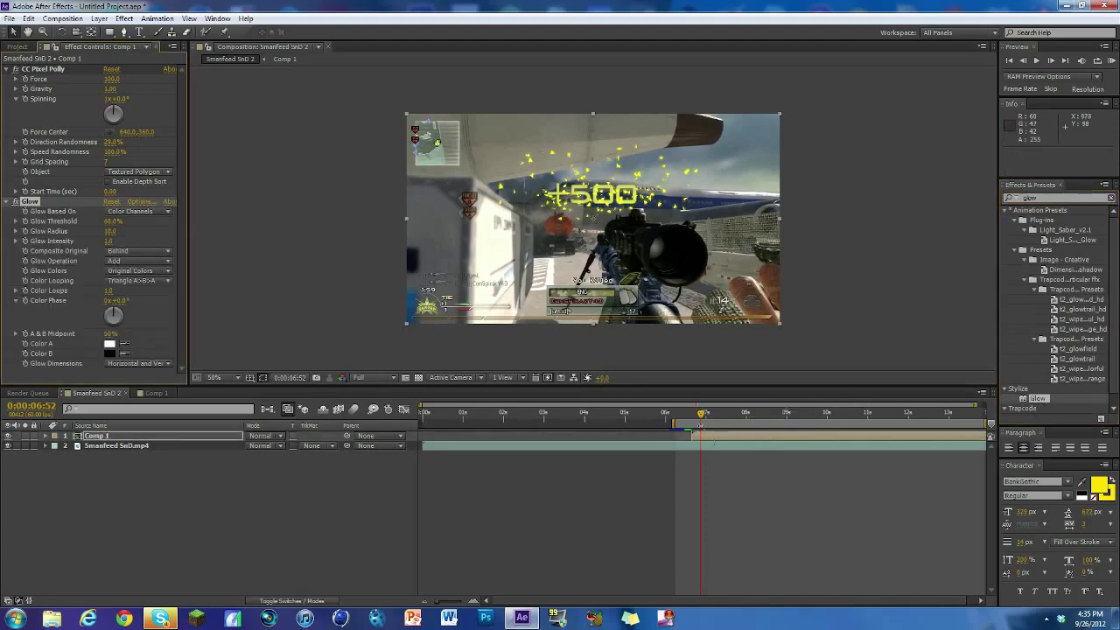
drag(697, 416, 725, 418)
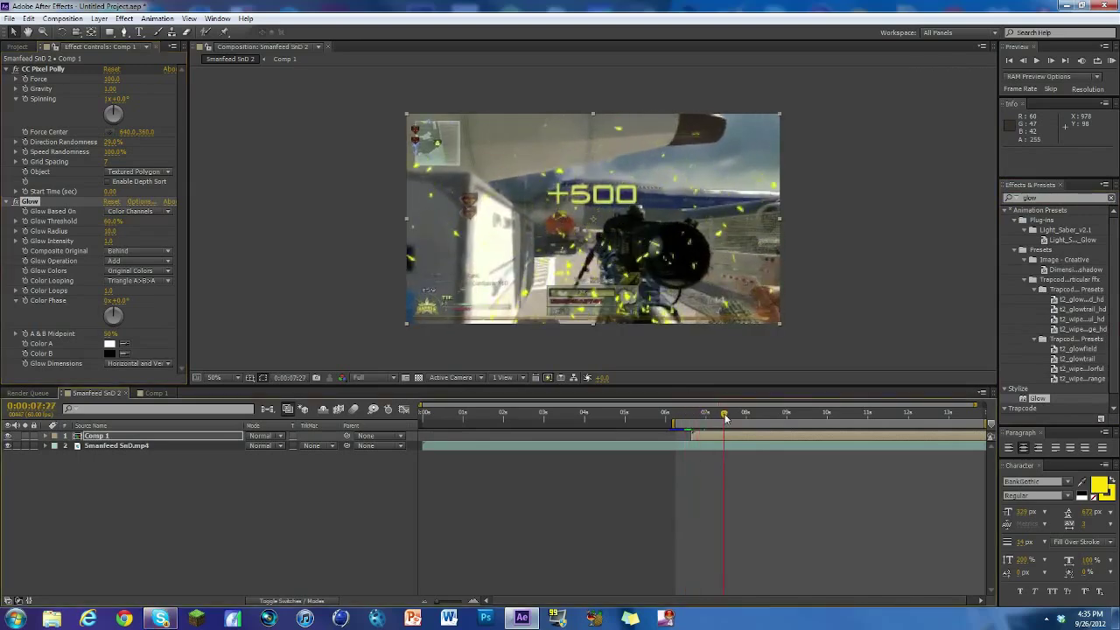
drag(724, 418, 699, 417)
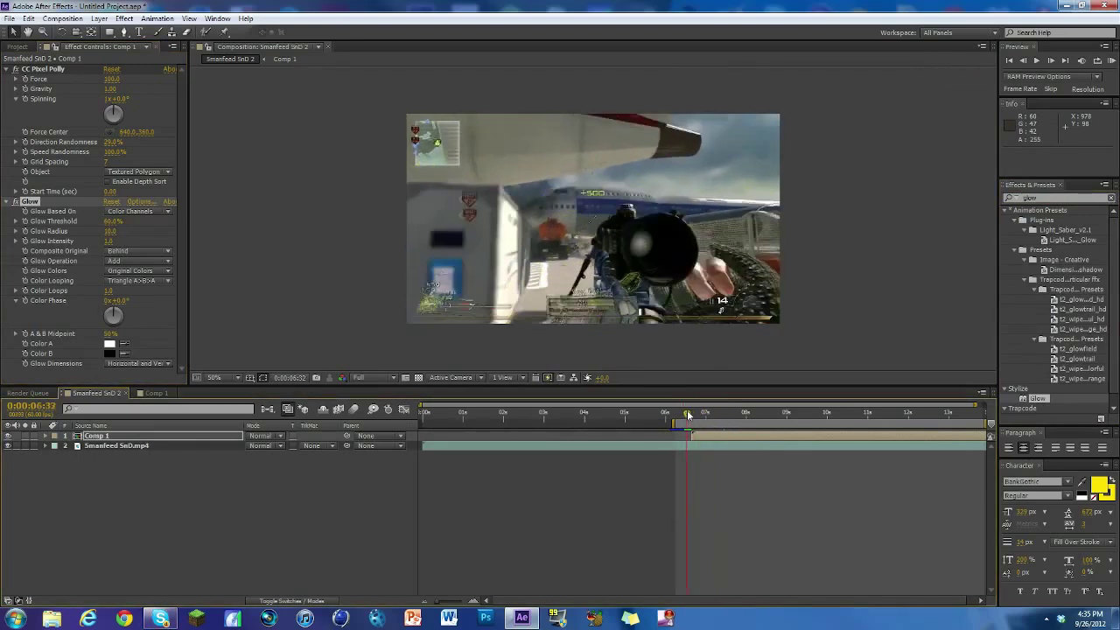
mouse_move(699, 416)
mouse_down()
mouse_move(747, 411)
mouse_move(689, 416)
mouse_move(709, 417)
mouse_up()
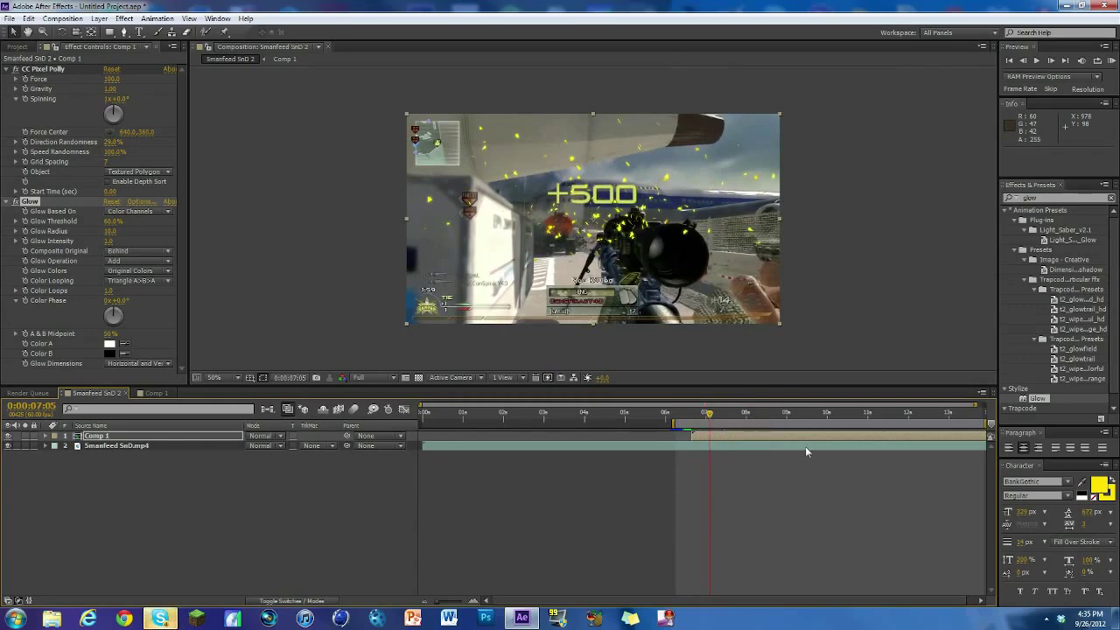
mouse_move(724, 423)
mouse_down()
mouse_move(614, 388)
mouse_move(714, 388)
mouse_up()
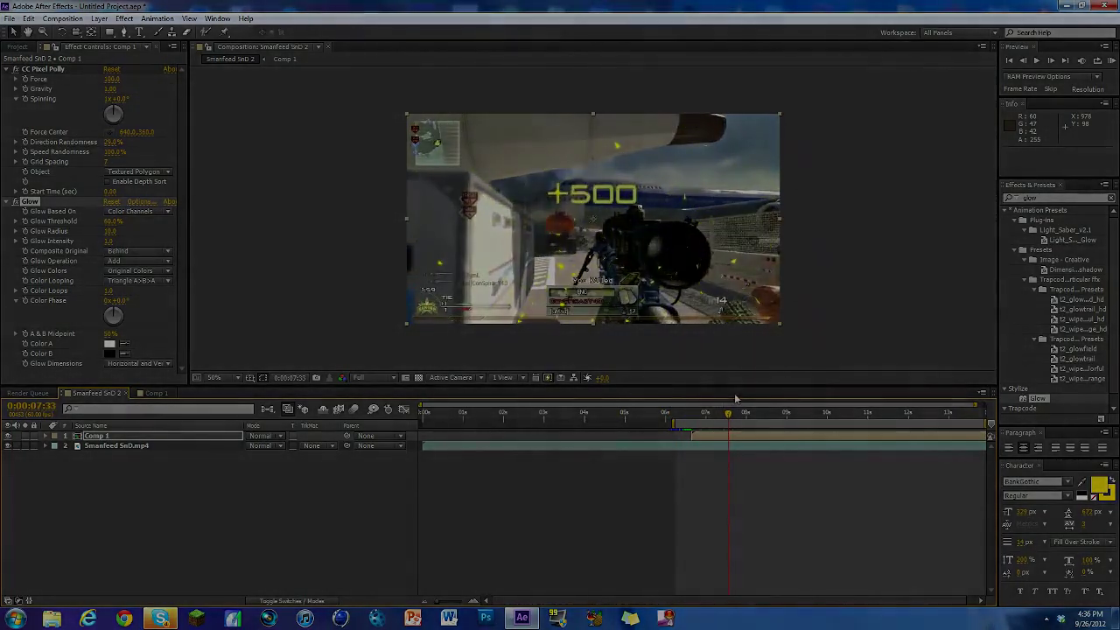